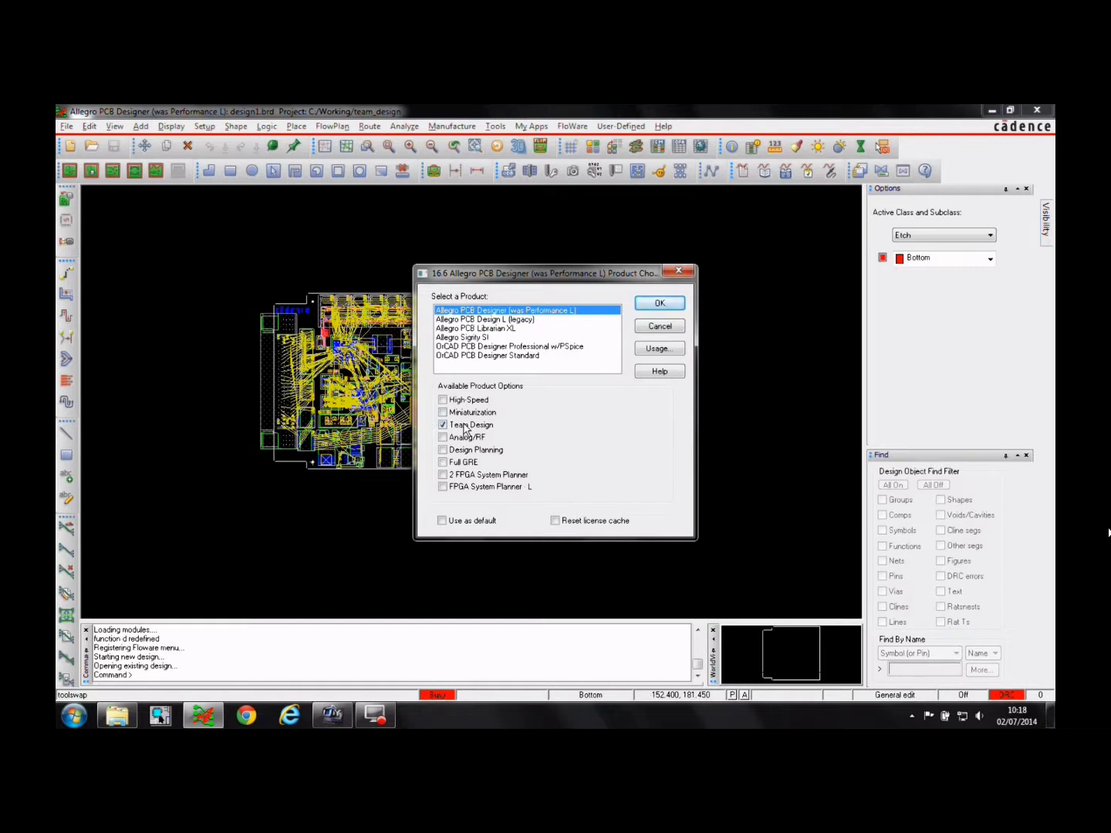
Step: Confirm the Allegro PCB Designer (was Performance L) product choice with the Team Design option enabled
left_click(662, 303)
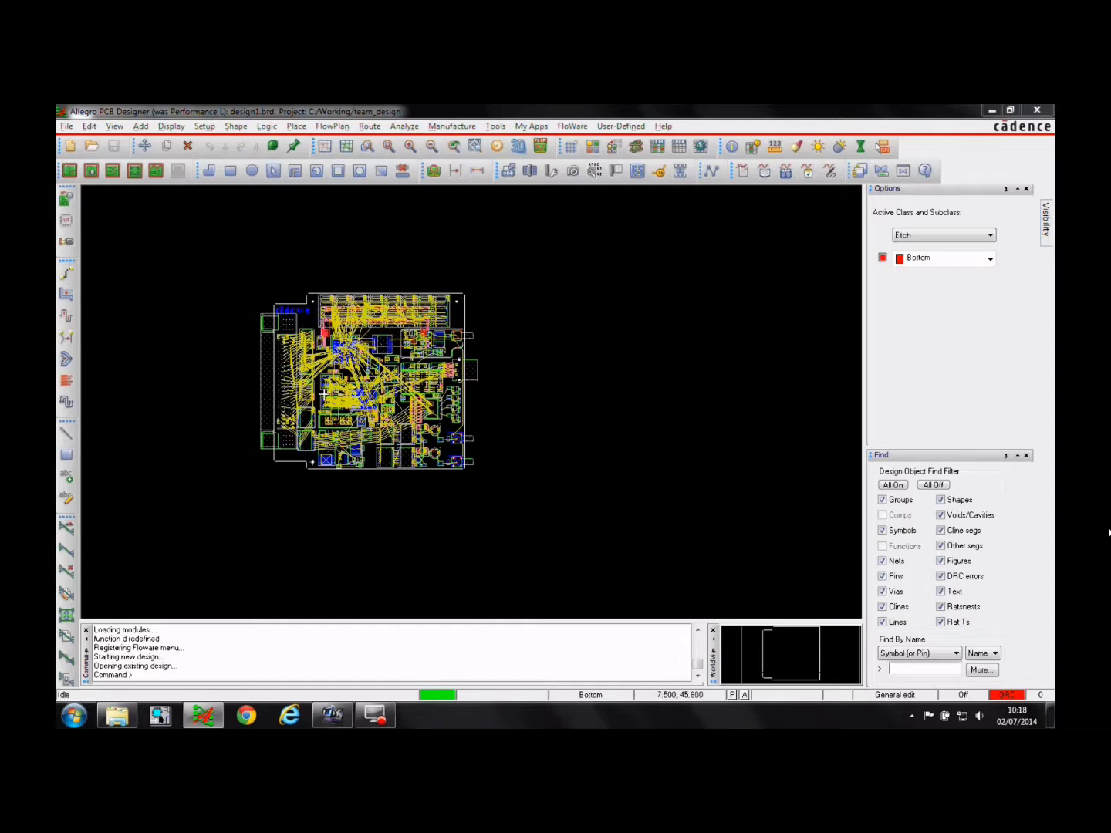
scroll(324, 392, "up", 2)
key("Up")
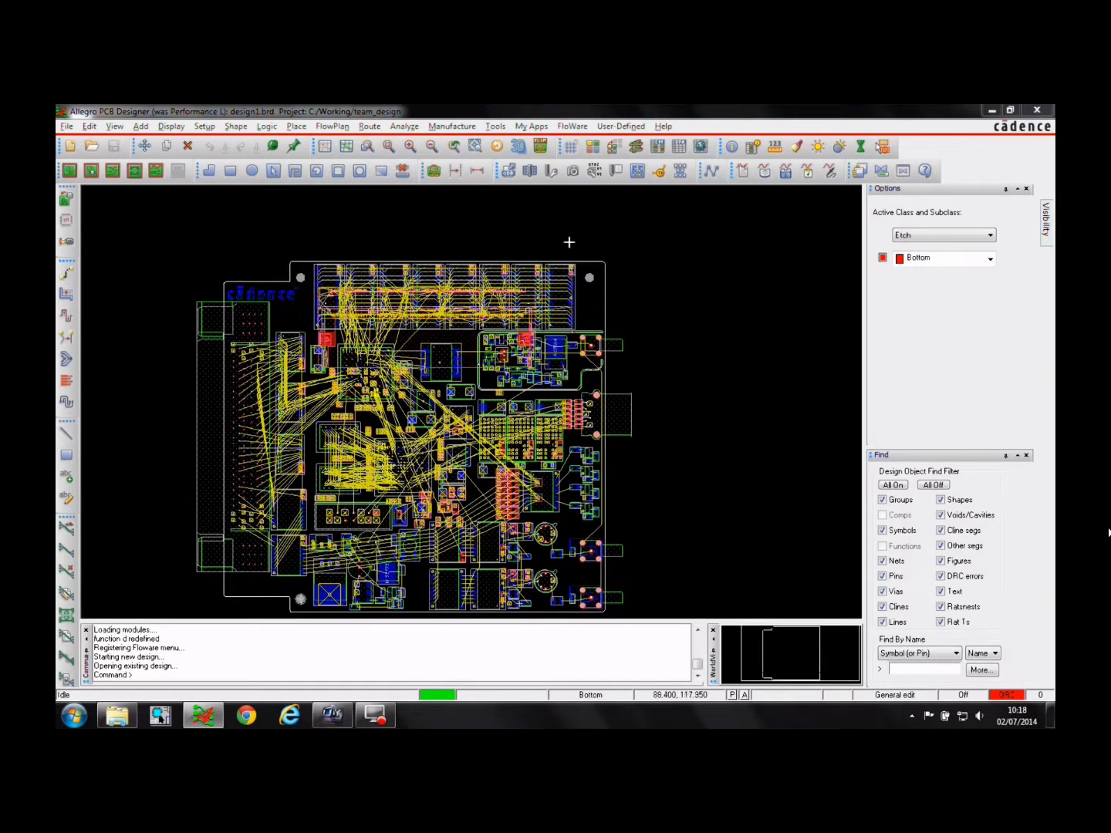
Step: Create a rectangular design partition over the memory area at the board's upper edge, from about (1.3, 160.3) to (98.3, 88.2)
left_click(297, 126)
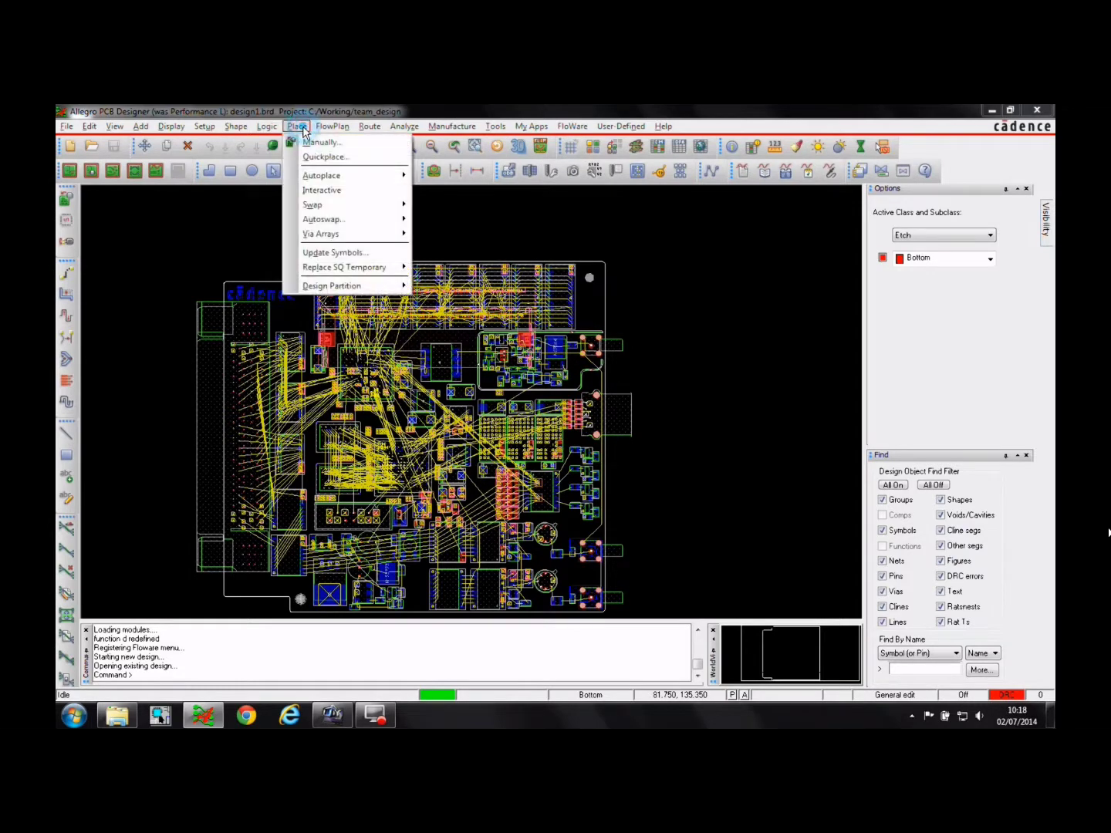
mouse_move(331, 289)
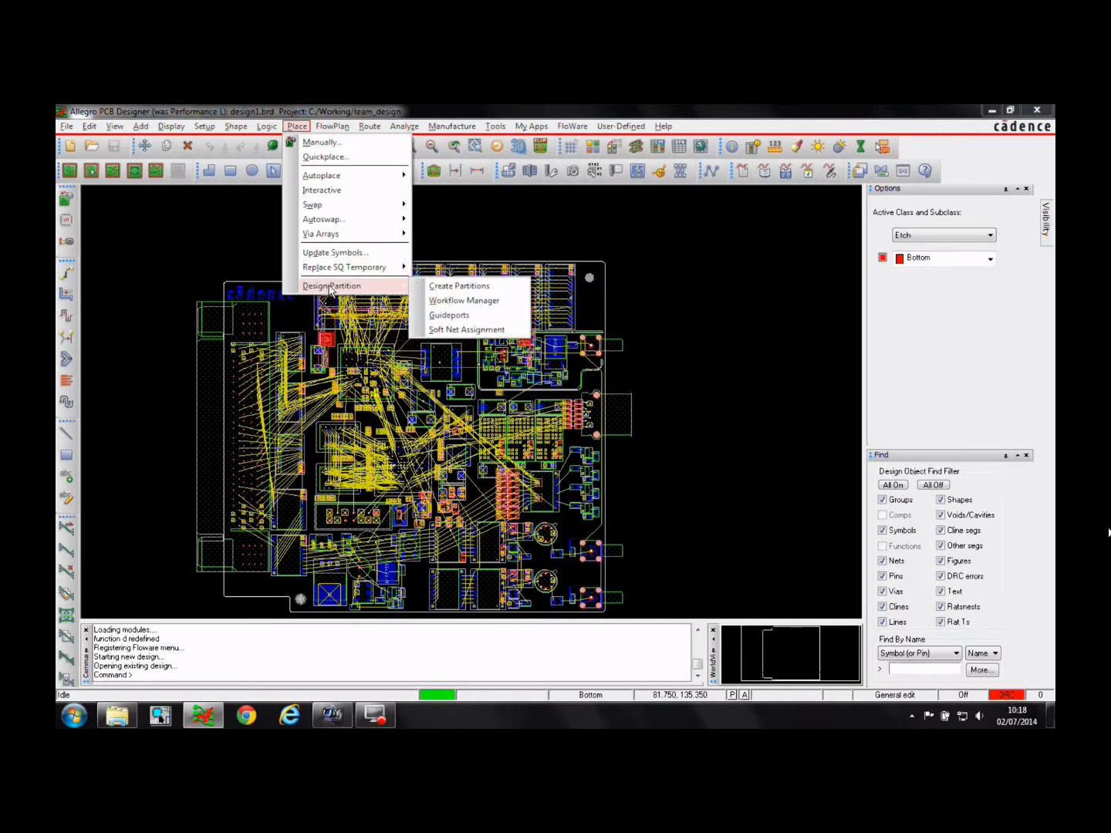
left_click(472, 288)
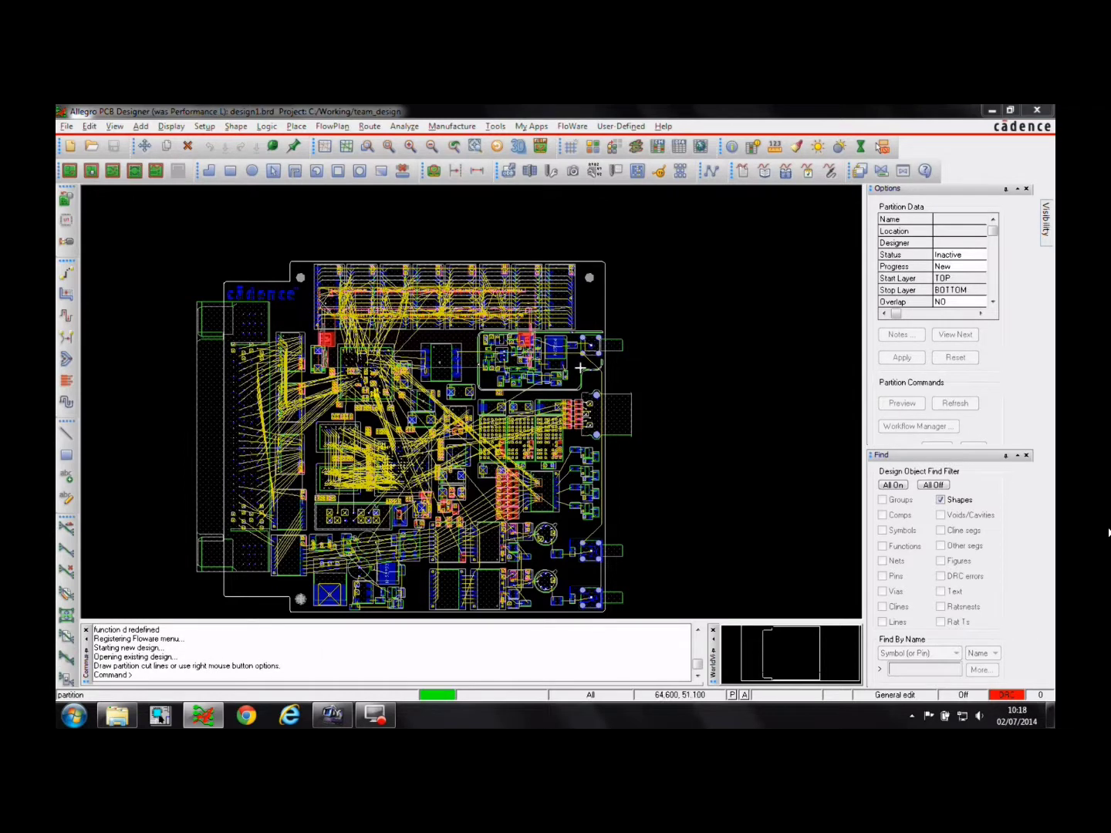
right_click(652, 249)
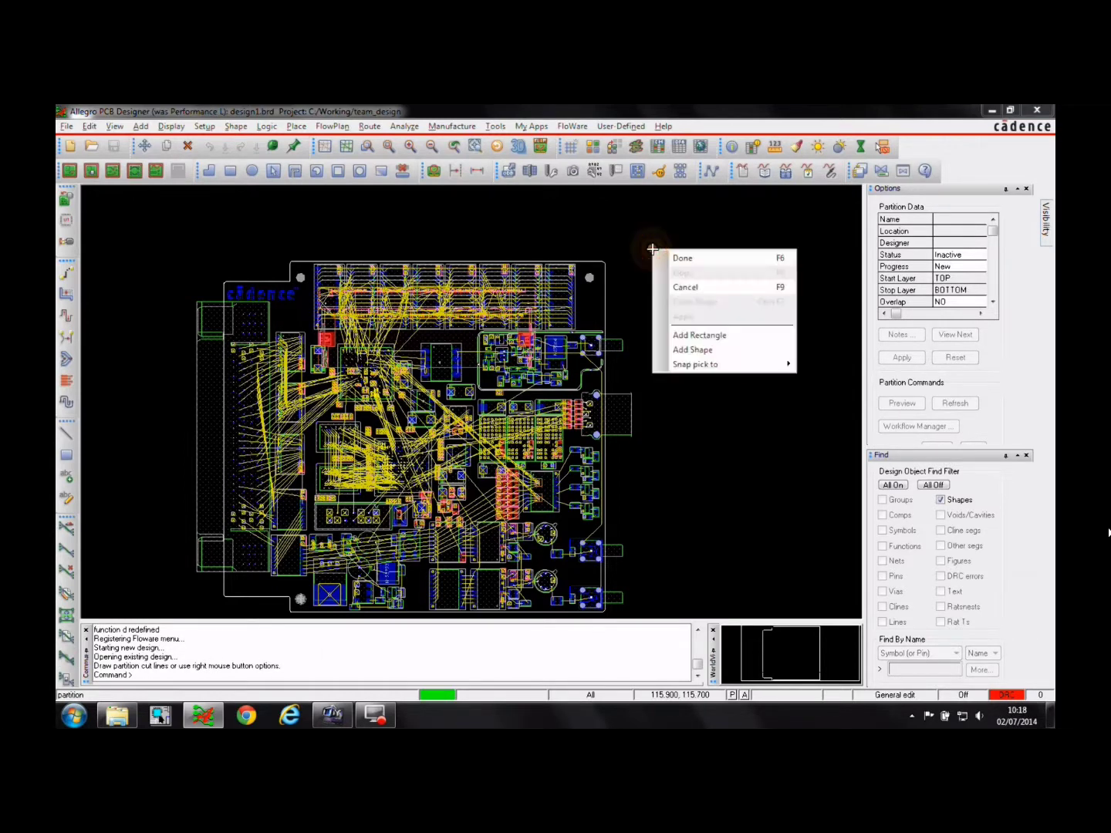
left_click(709, 337)
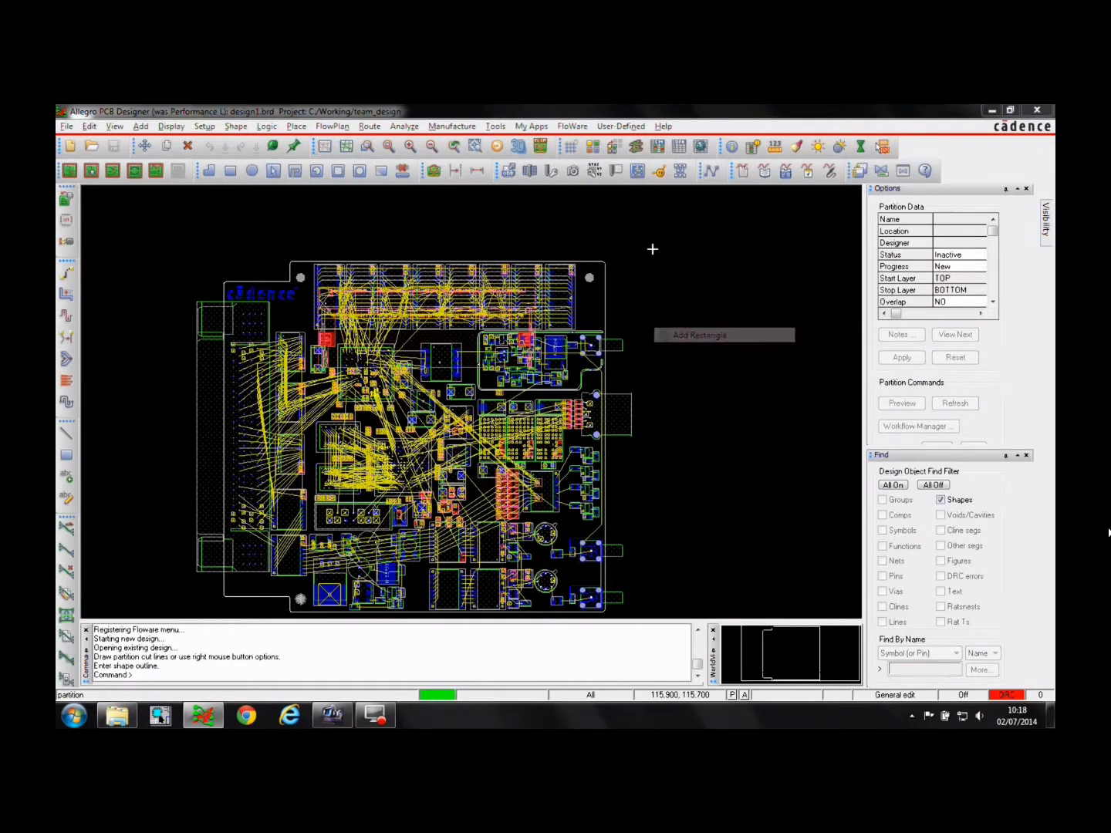
key("Up")
key("Up")
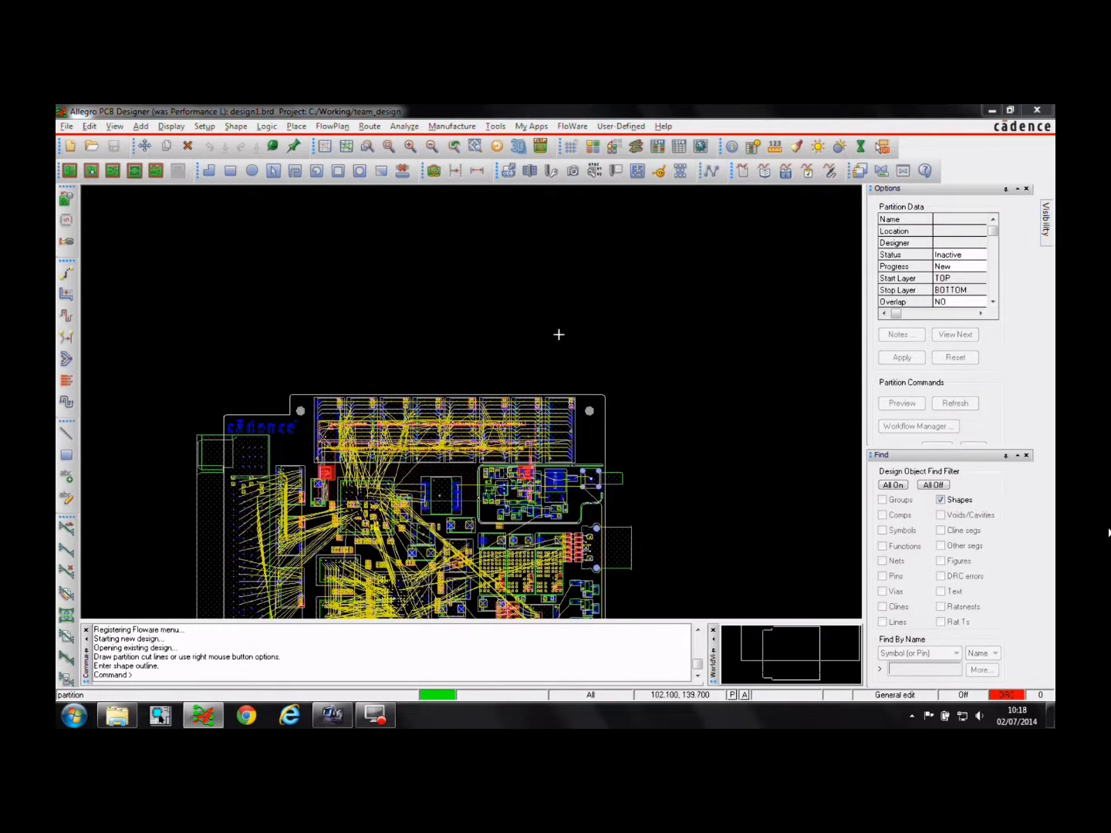
left_click(306, 247)
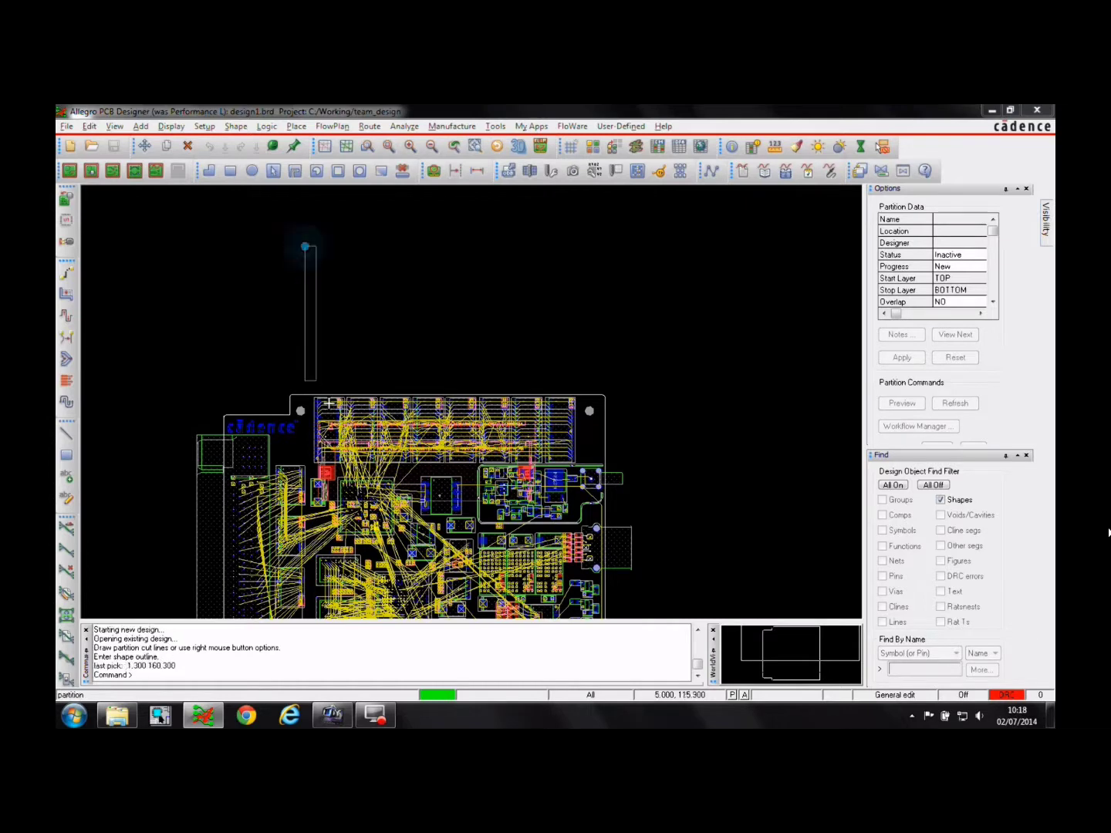
left_click(599, 466)
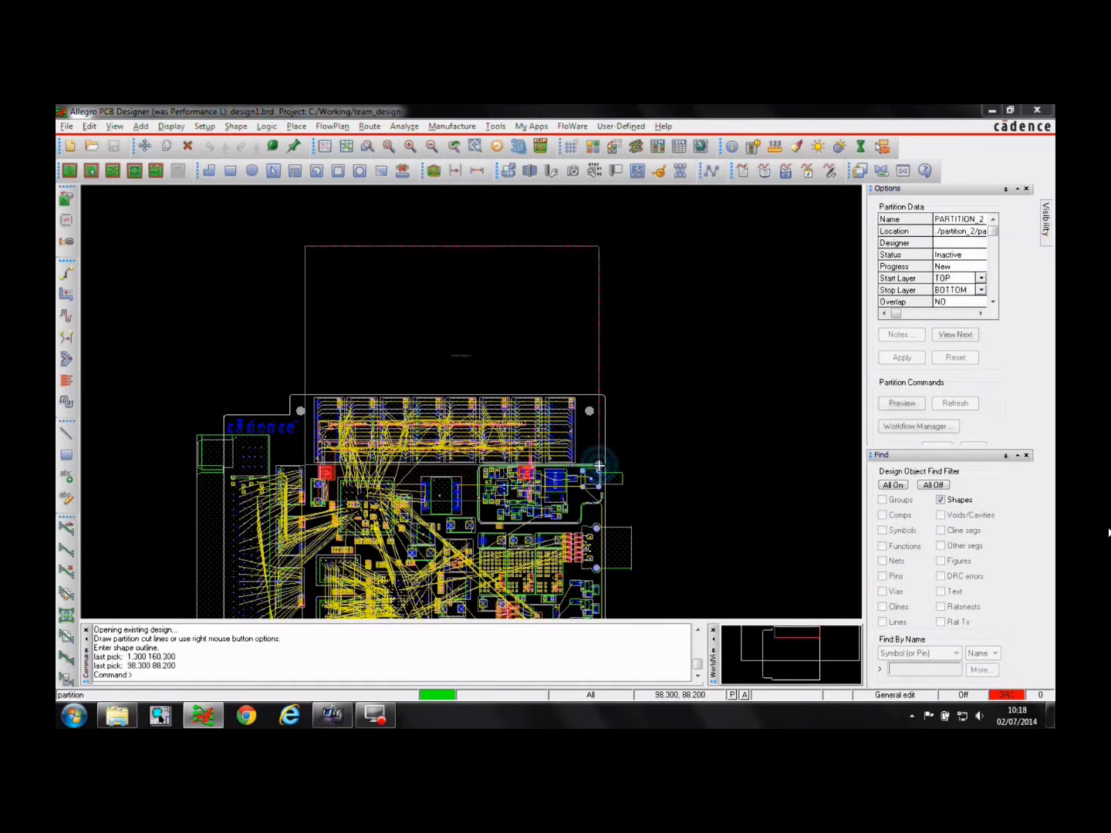
Step: Name the new partition memory, apply the partition data and finish creating partitions
left_click(957, 219)
type("memory")
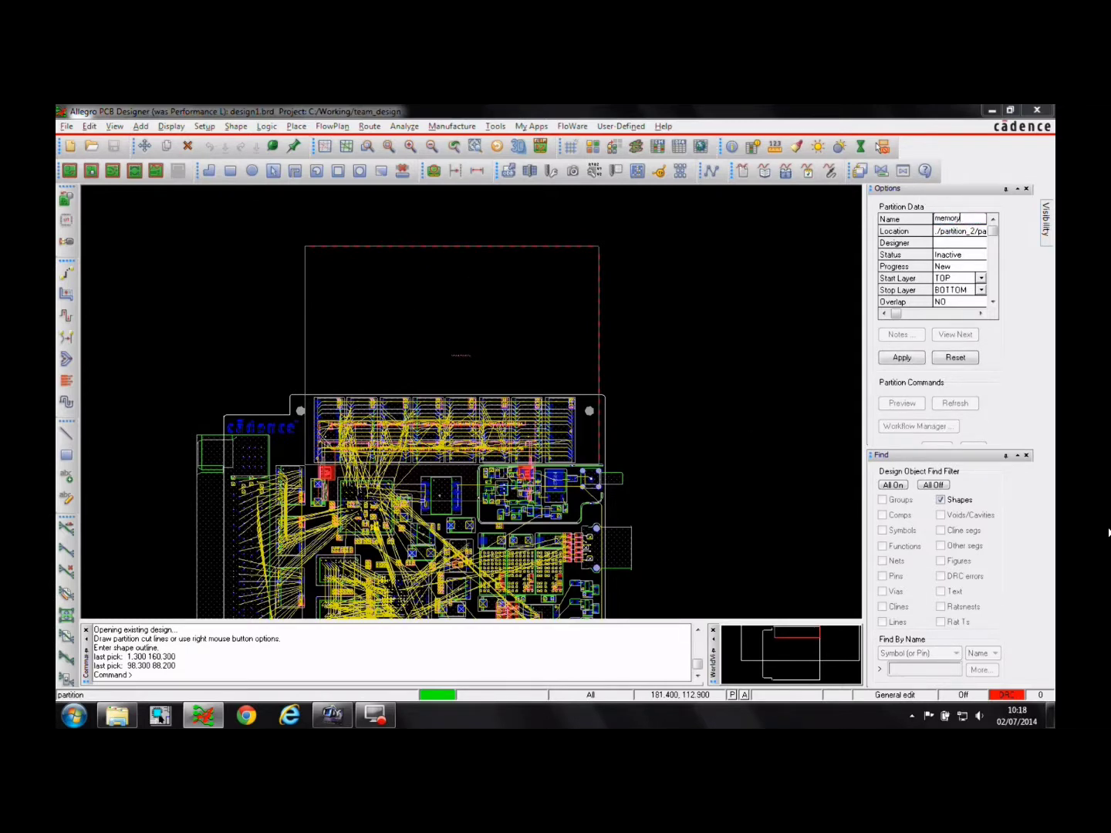
key("Tab")
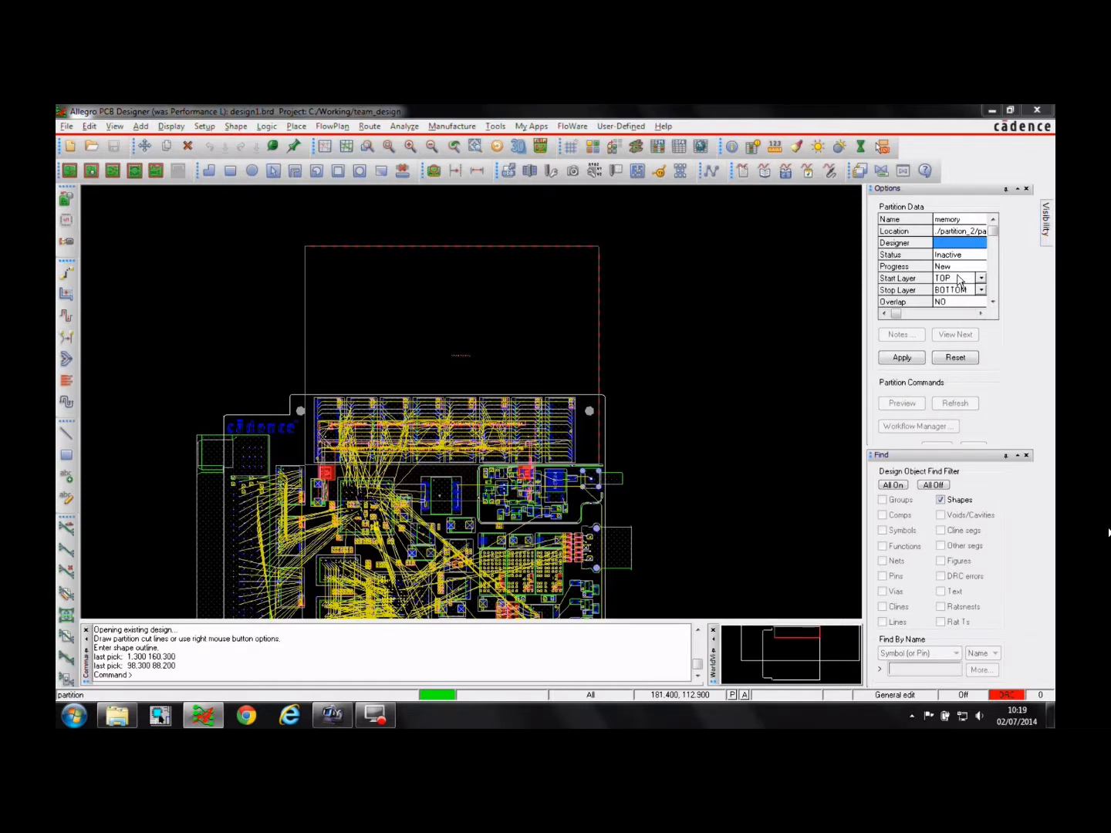
left_click(904, 359)
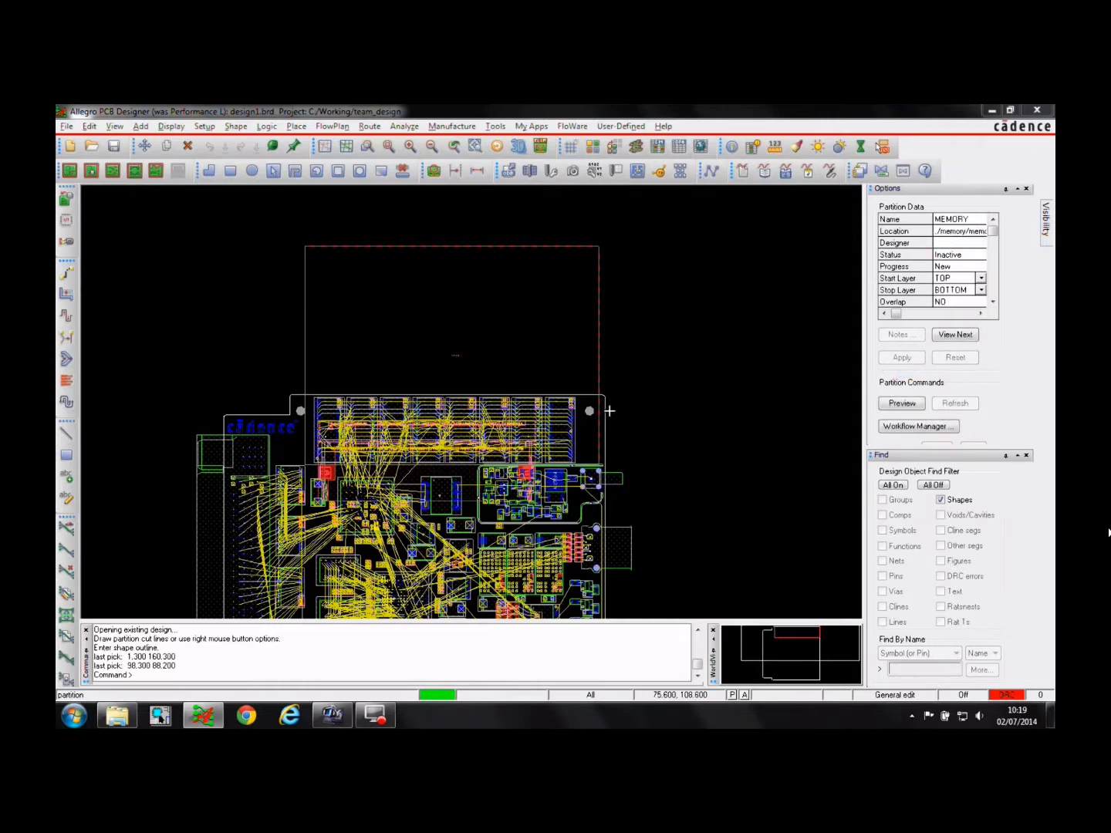
right_click(741, 272)
left_click(766, 279)
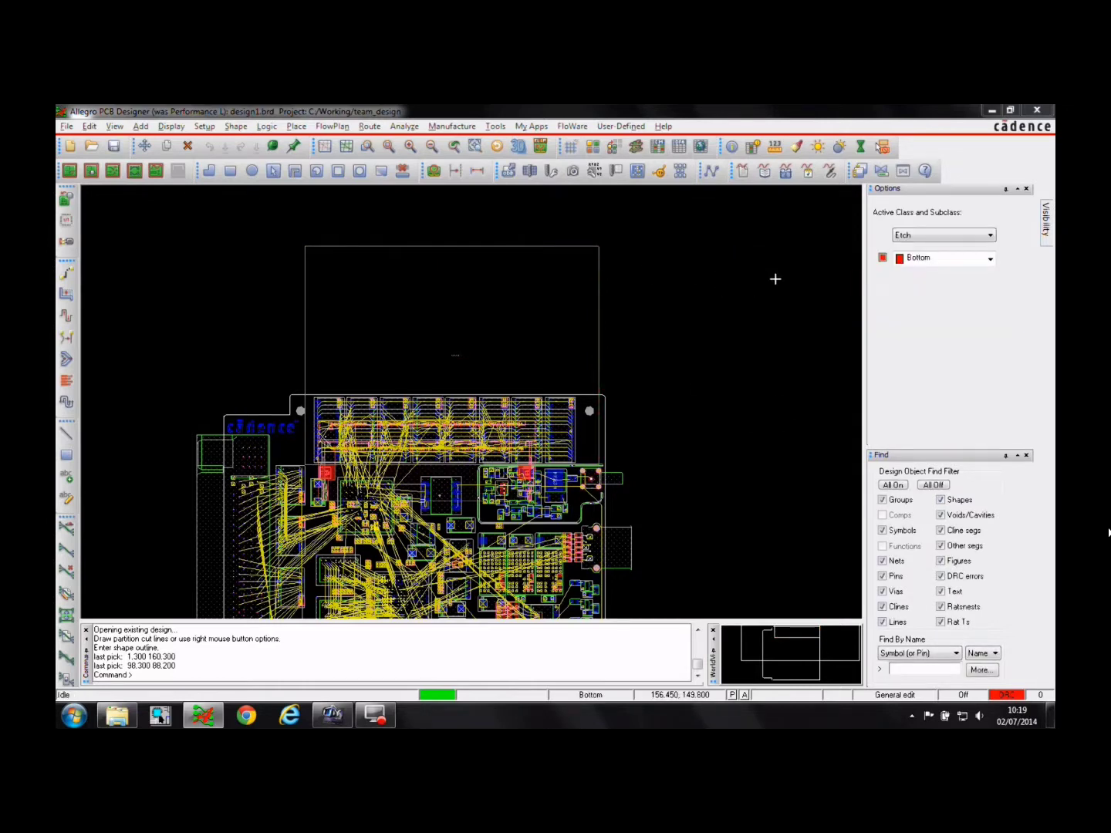
Step: Export the MEMORY partition through the Workflow Manager with Suppress Mail enabled, and widen the Name column to fit the full names
left_click(301, 129)
mouse_move(337, 290)
left_click(473, 301)
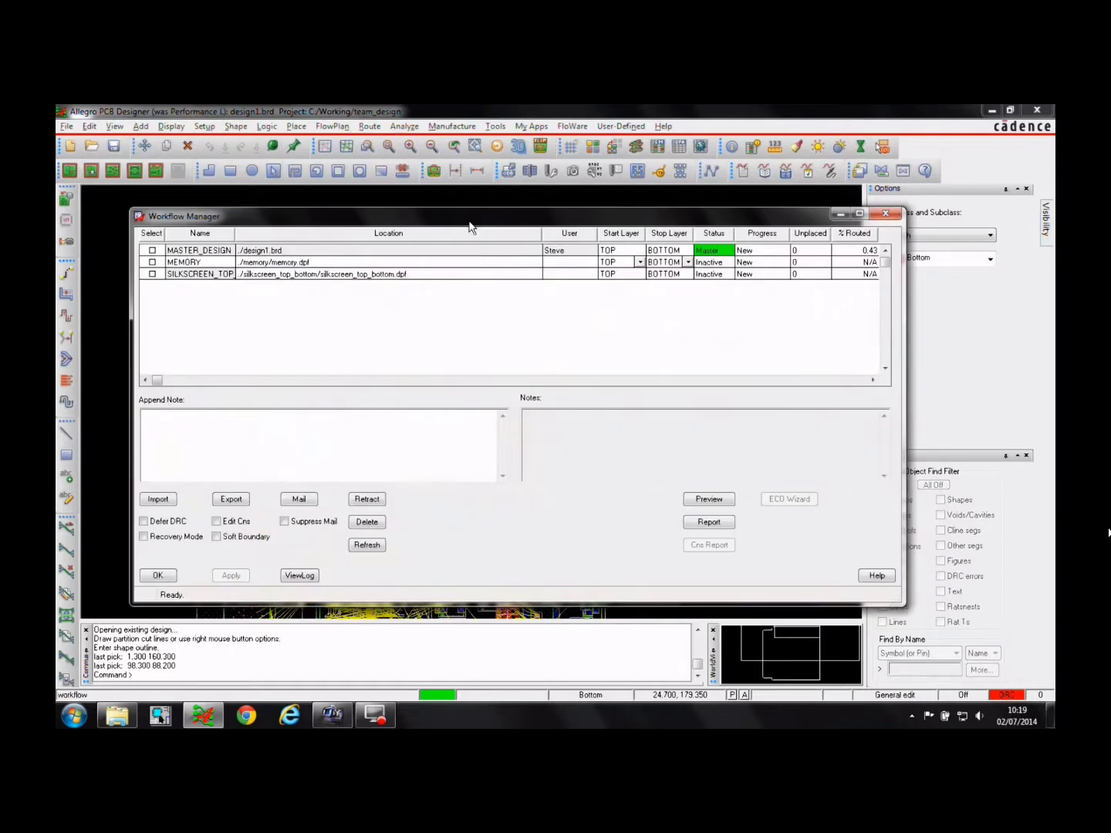
left_click_drag(469, 223, 510, 201)
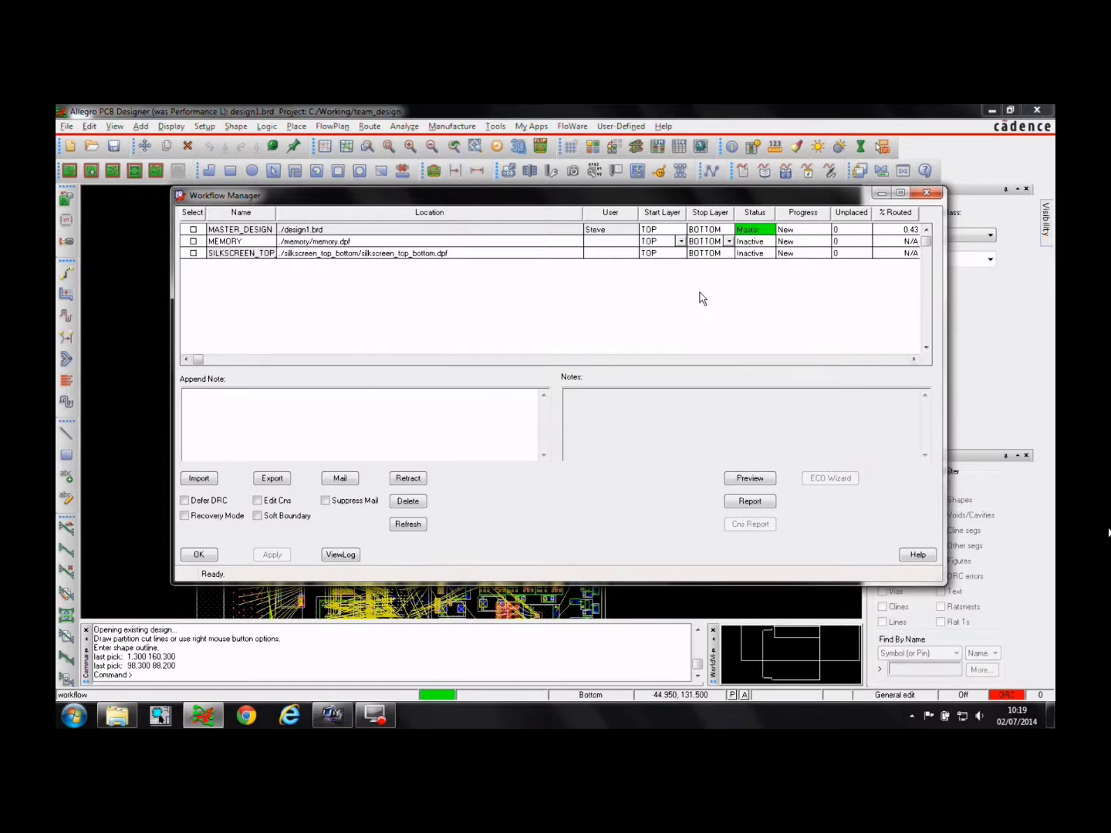
left_click(194, 241)
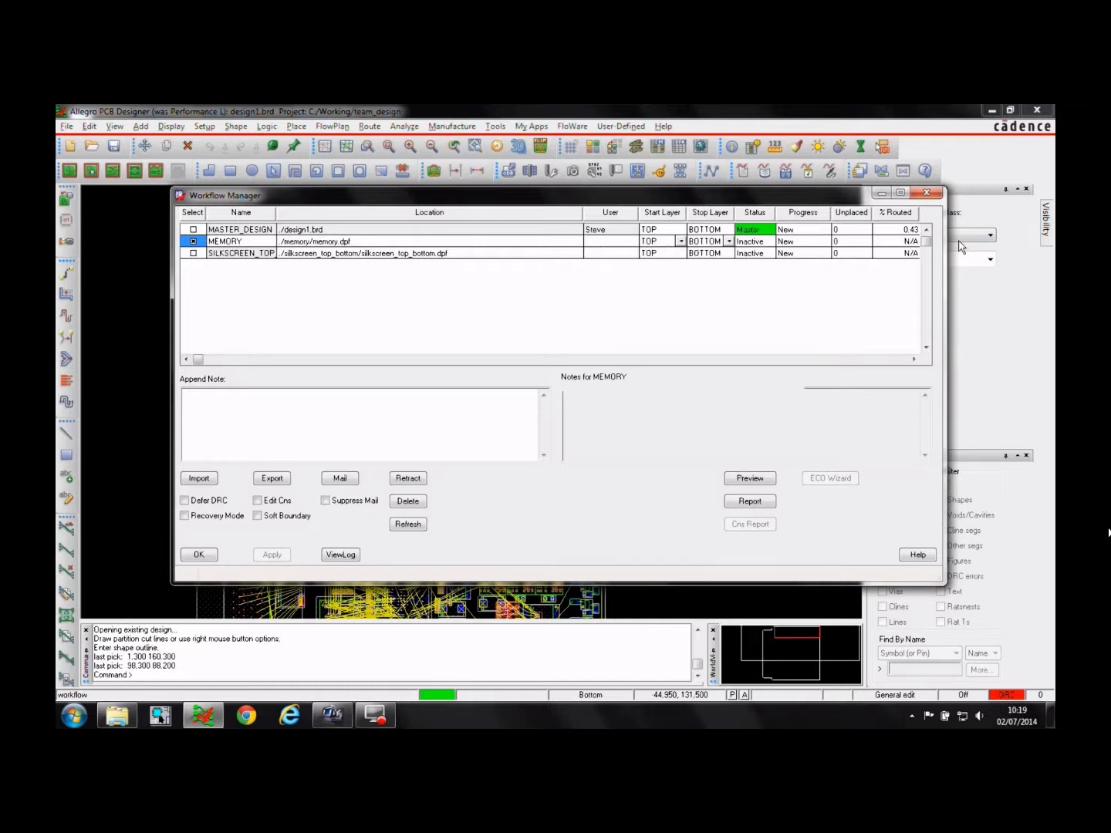
left_click(195, 479)
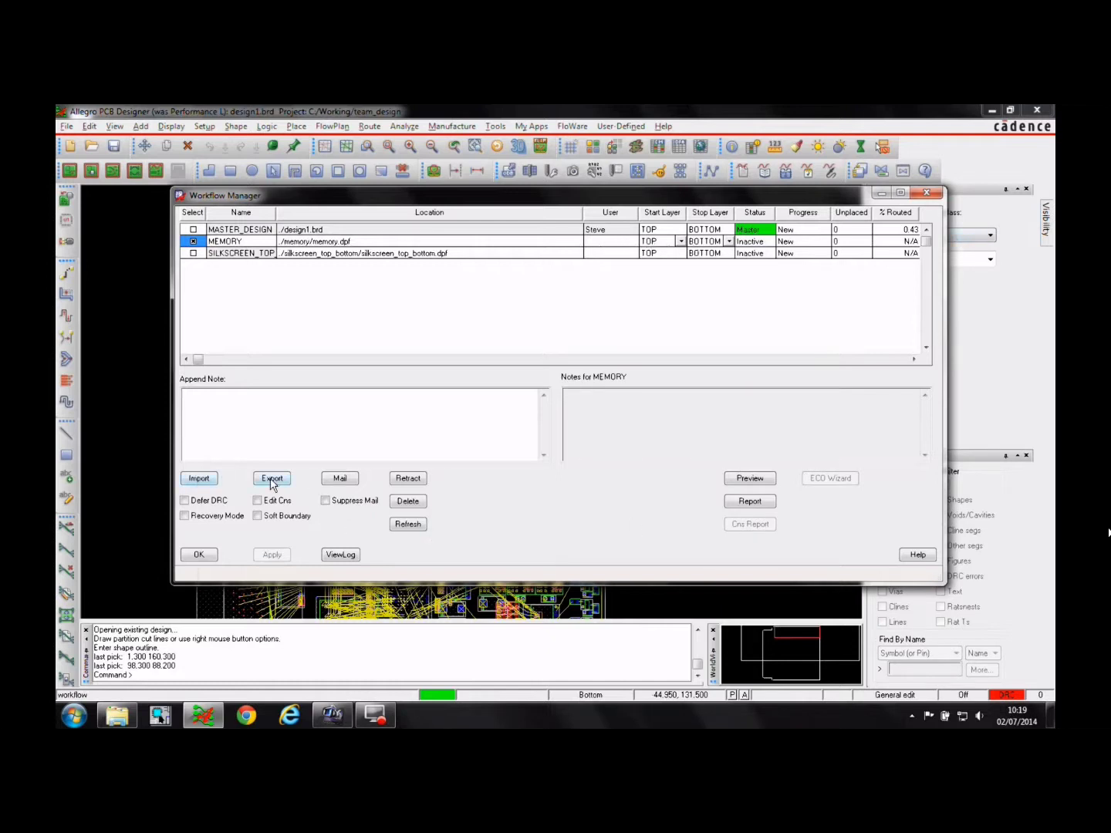
left_click(327, 500)
left_click(287, 483)
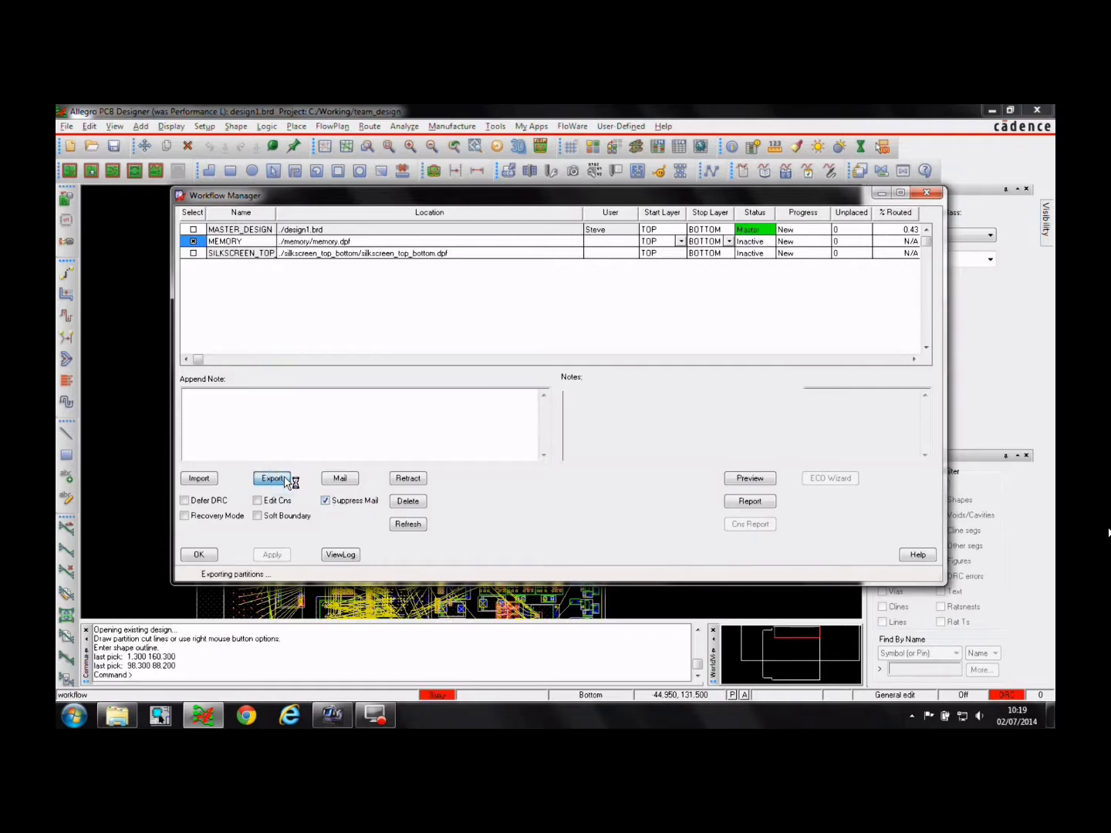
left_click(597, 423)
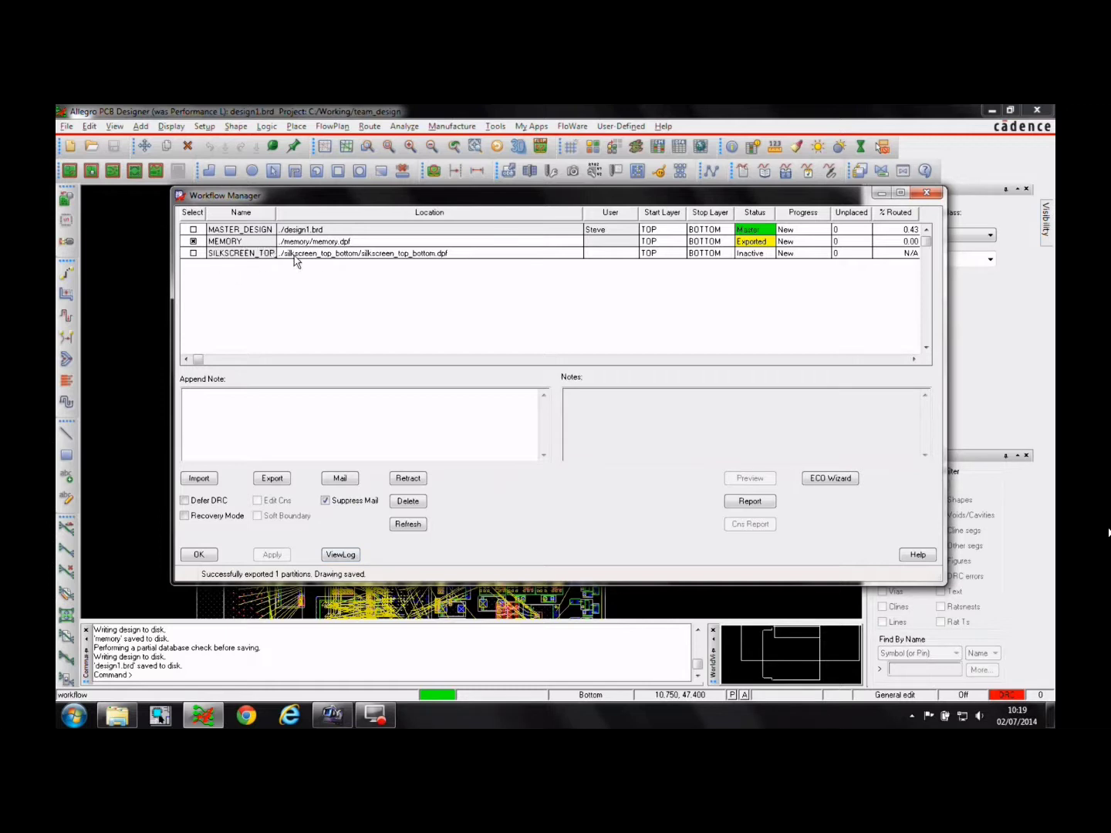
double_click(275, 213)
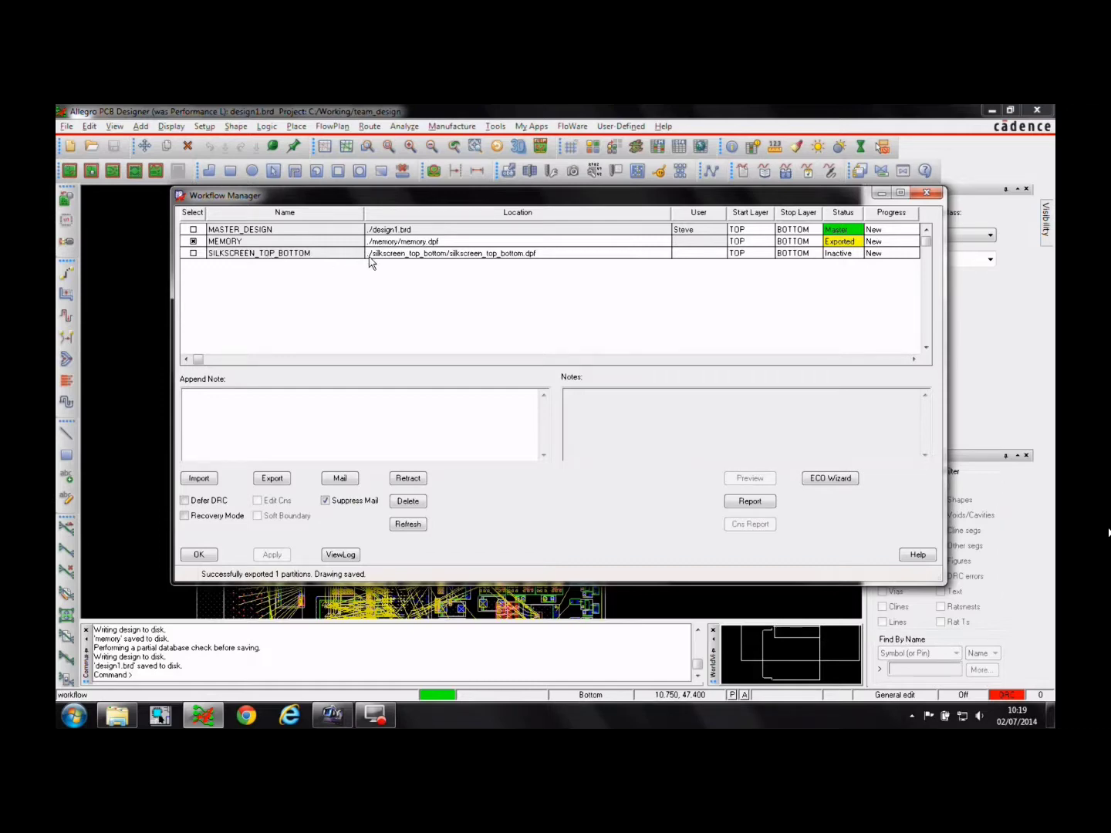
left_click(200, 555)
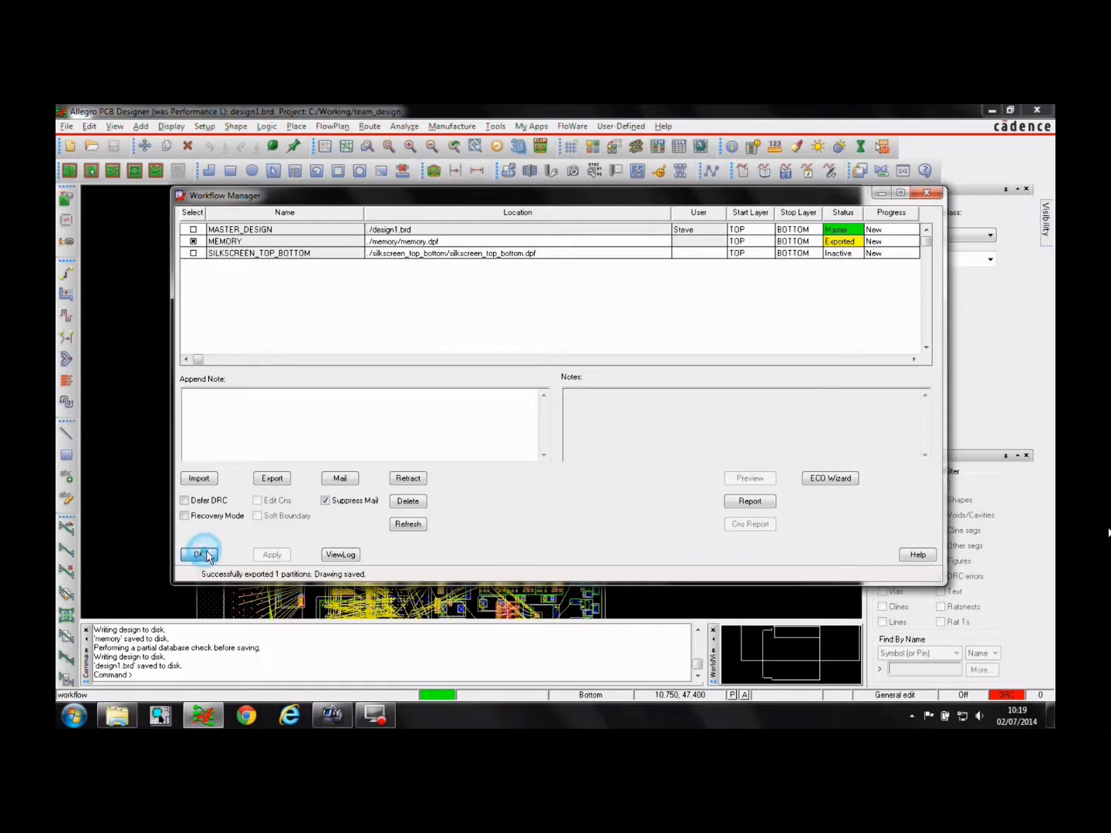
Step: Browse in Windows Explorer to C:\Working\team_design\memory to check the exported partition file
right_click(116, 717)
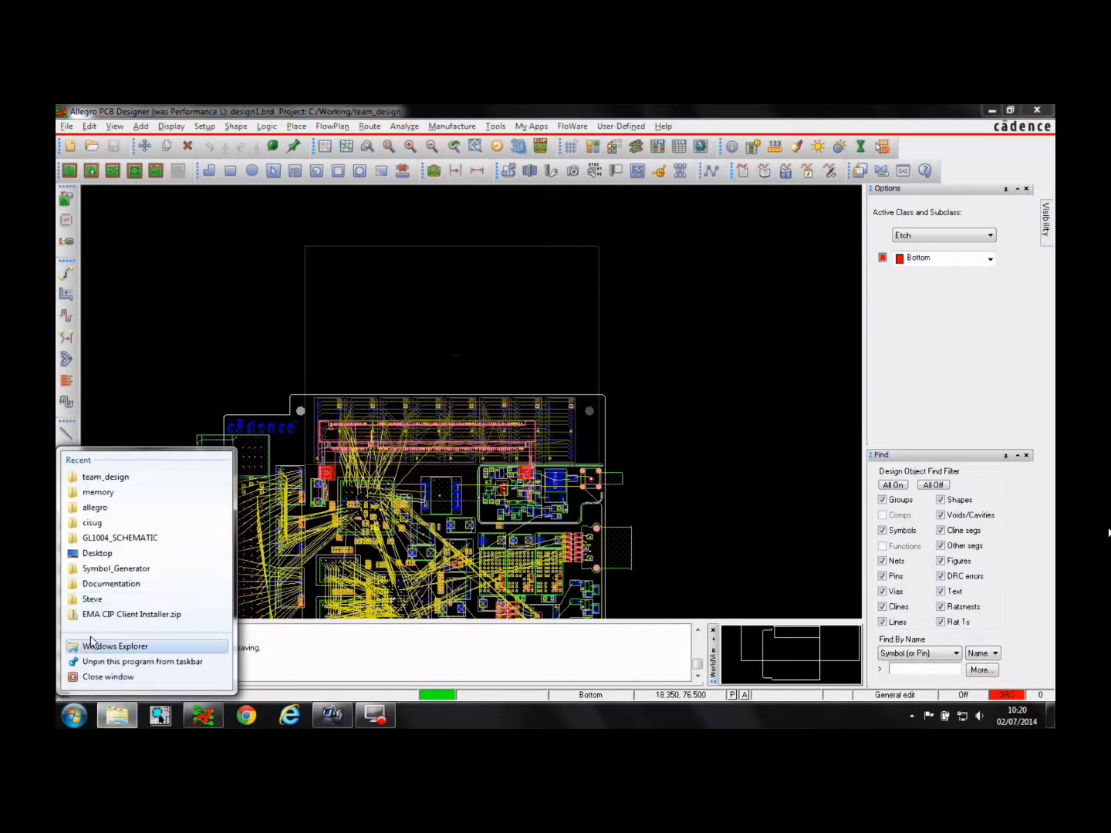
left_click(100, 599)
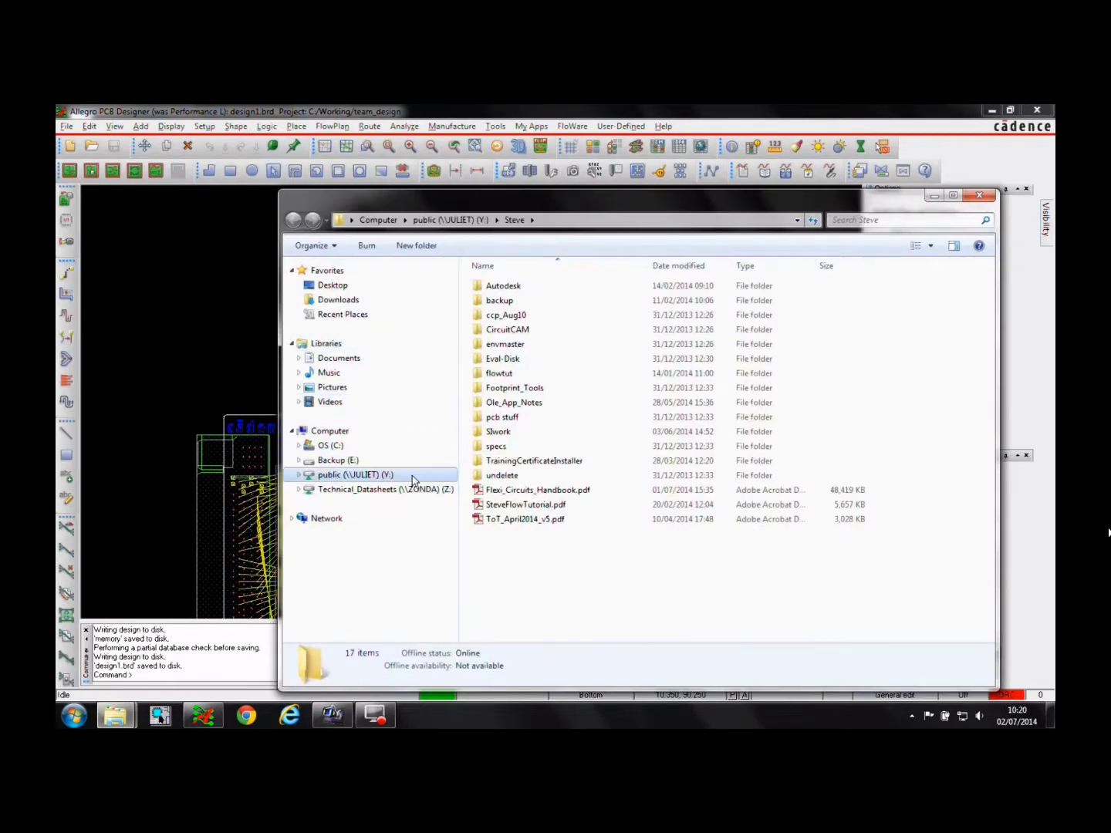
left_click(331, 447)
double_click(512, 565)
scroll(516, 570, "down", 3)
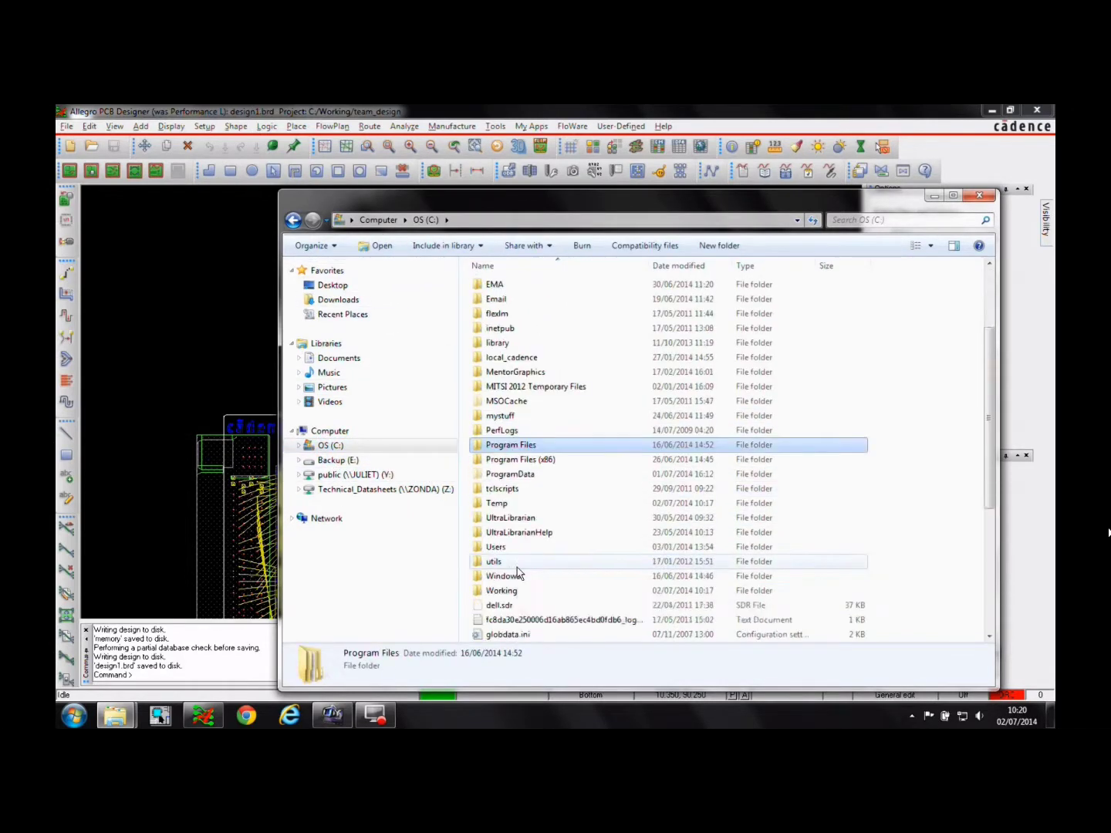
double_click(517, 587)
double_click(509, 462)
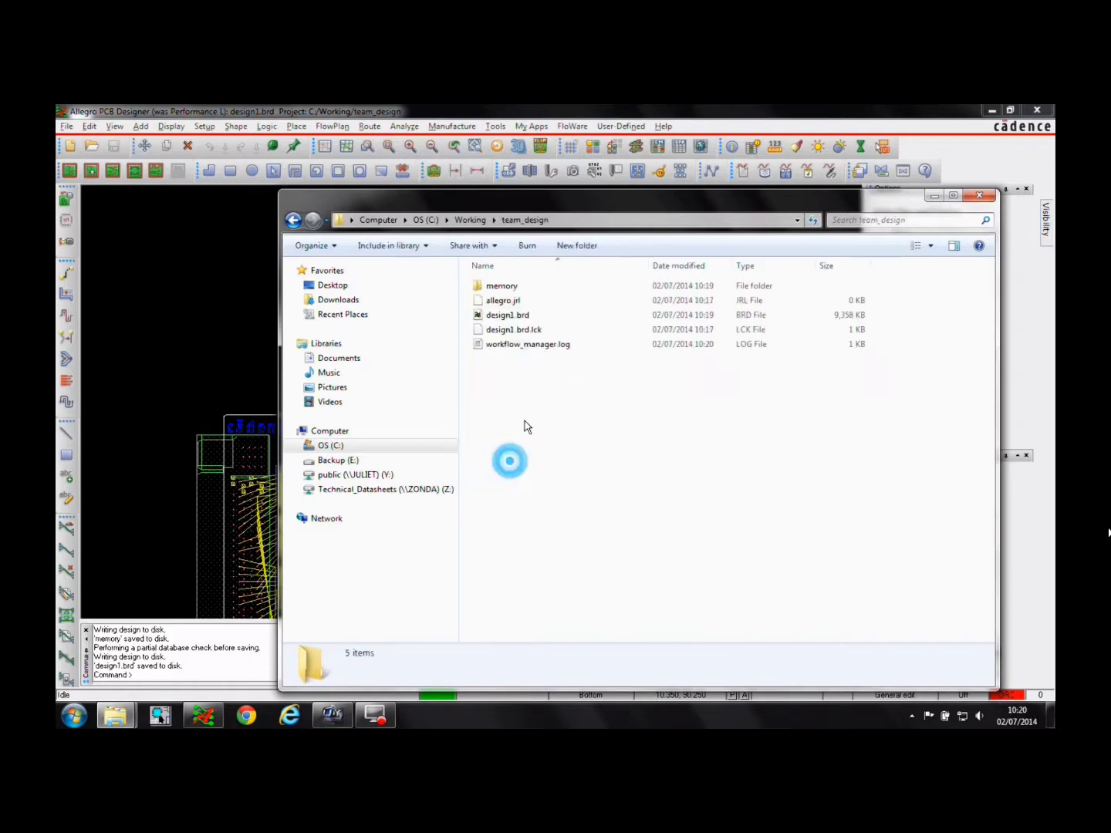
double_click(499, 289)
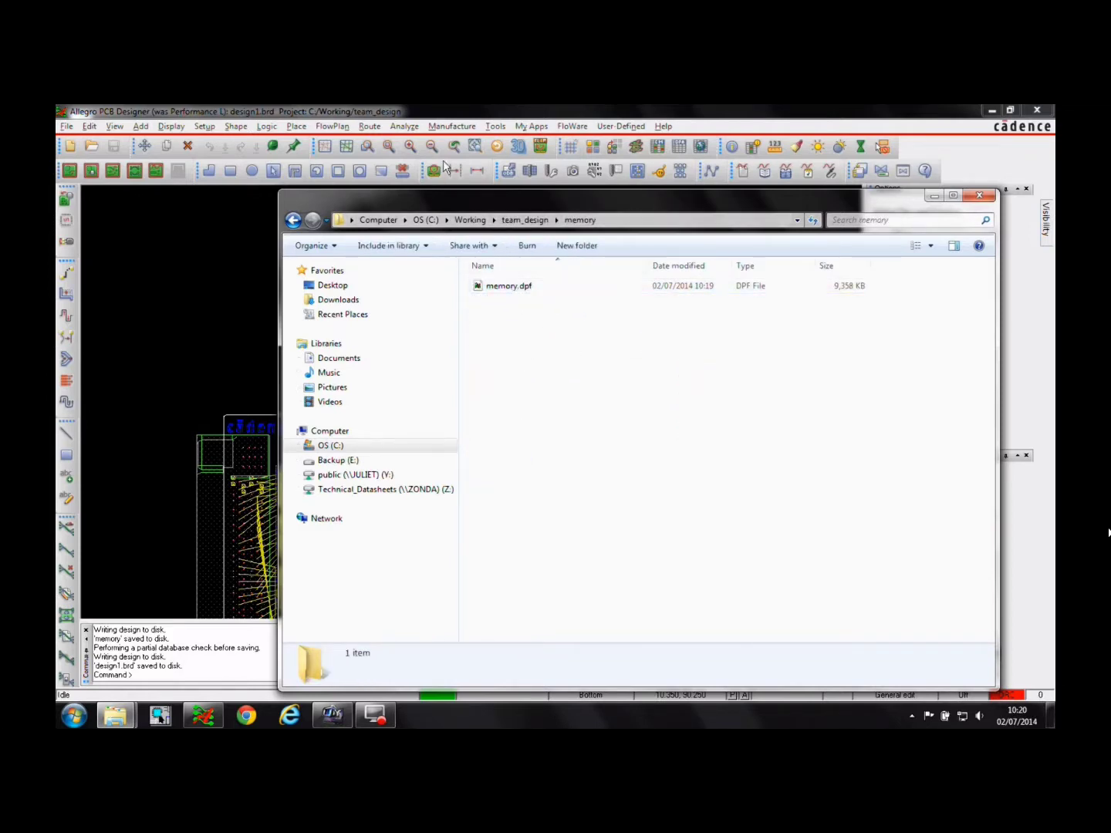
Step: Switch back to Allegro PCB Designer and open the partition file memory.dpf from the memory folder
left_click(400, 113)
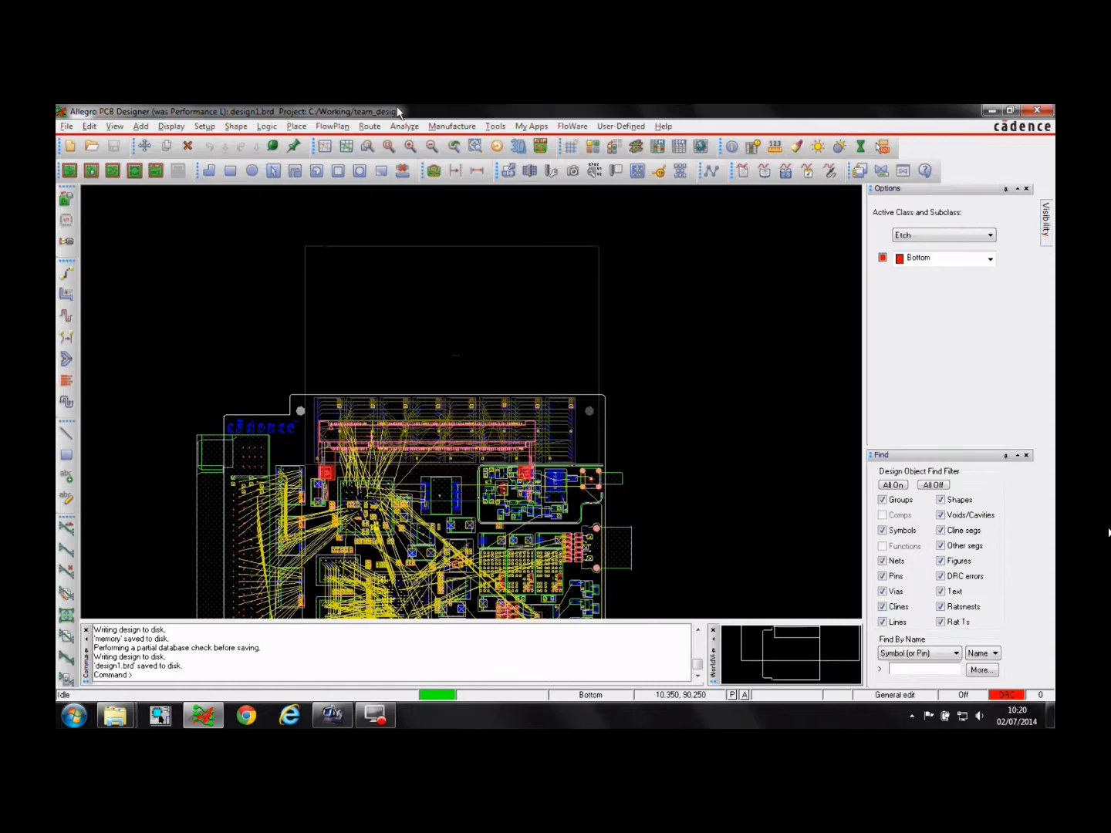
left_click(68, 128)
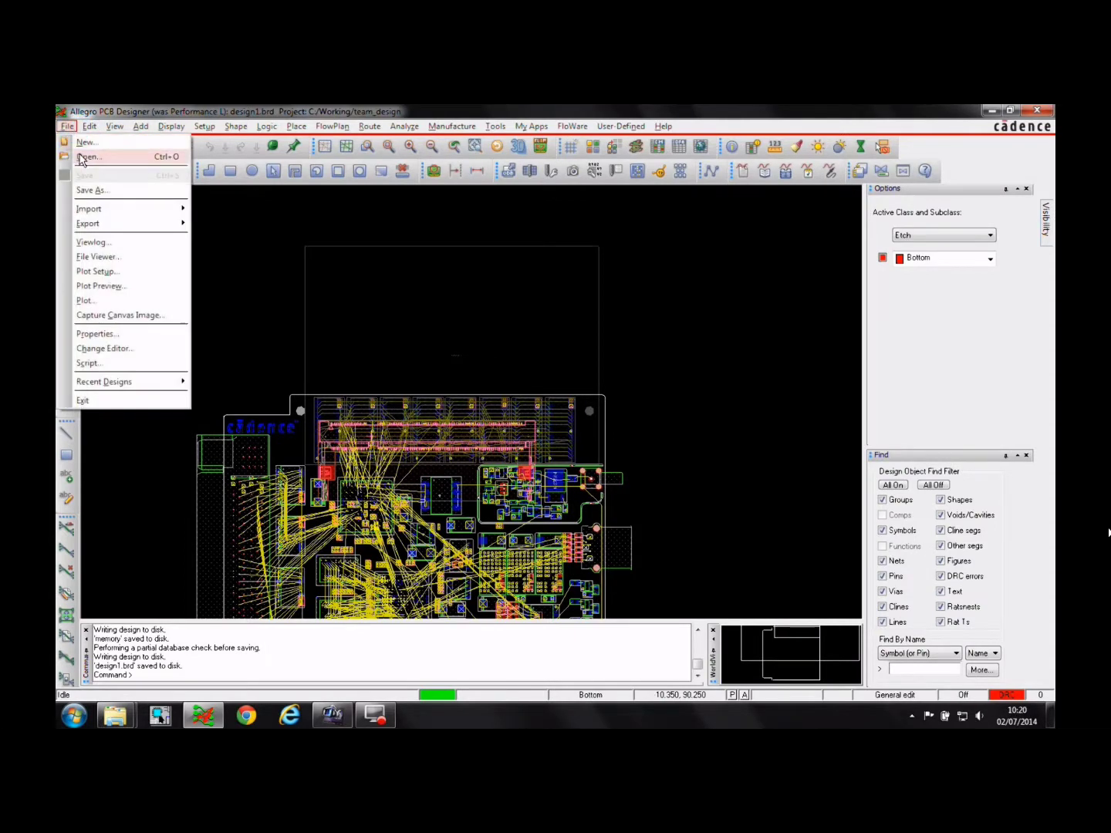
left_click(85, 156)
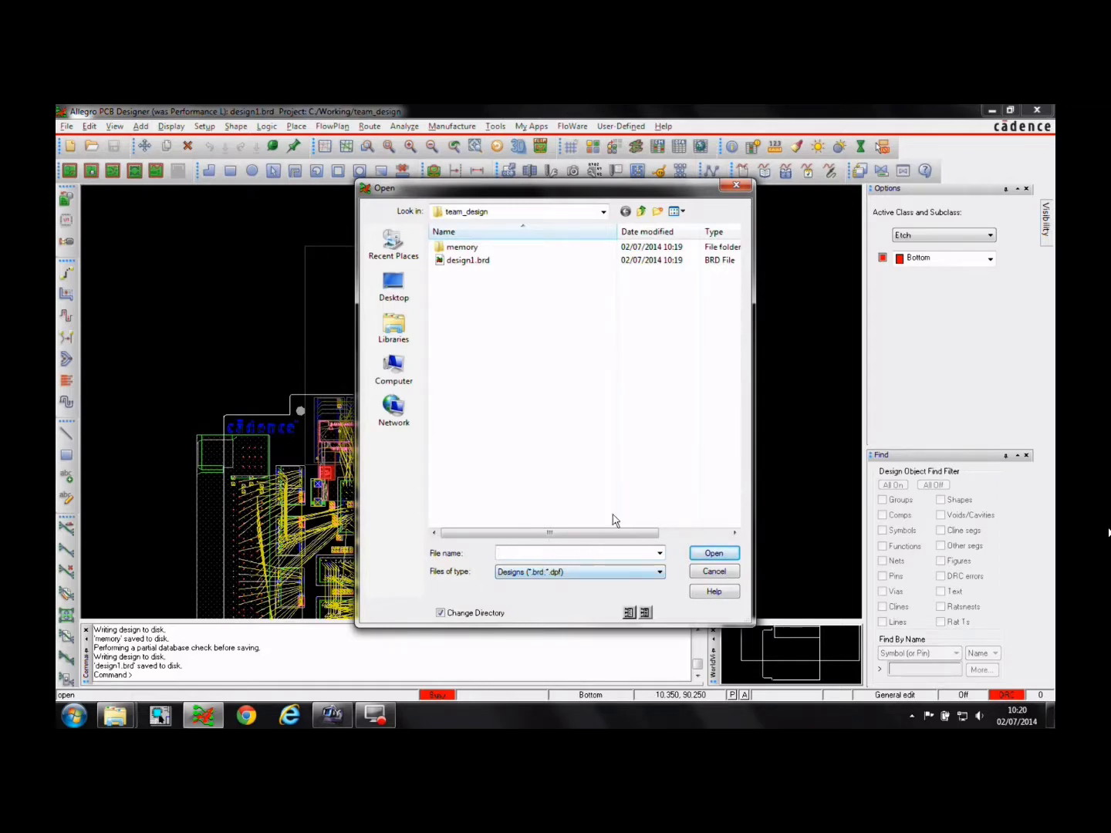
double_click(462, 247)
left_click(477, 249)
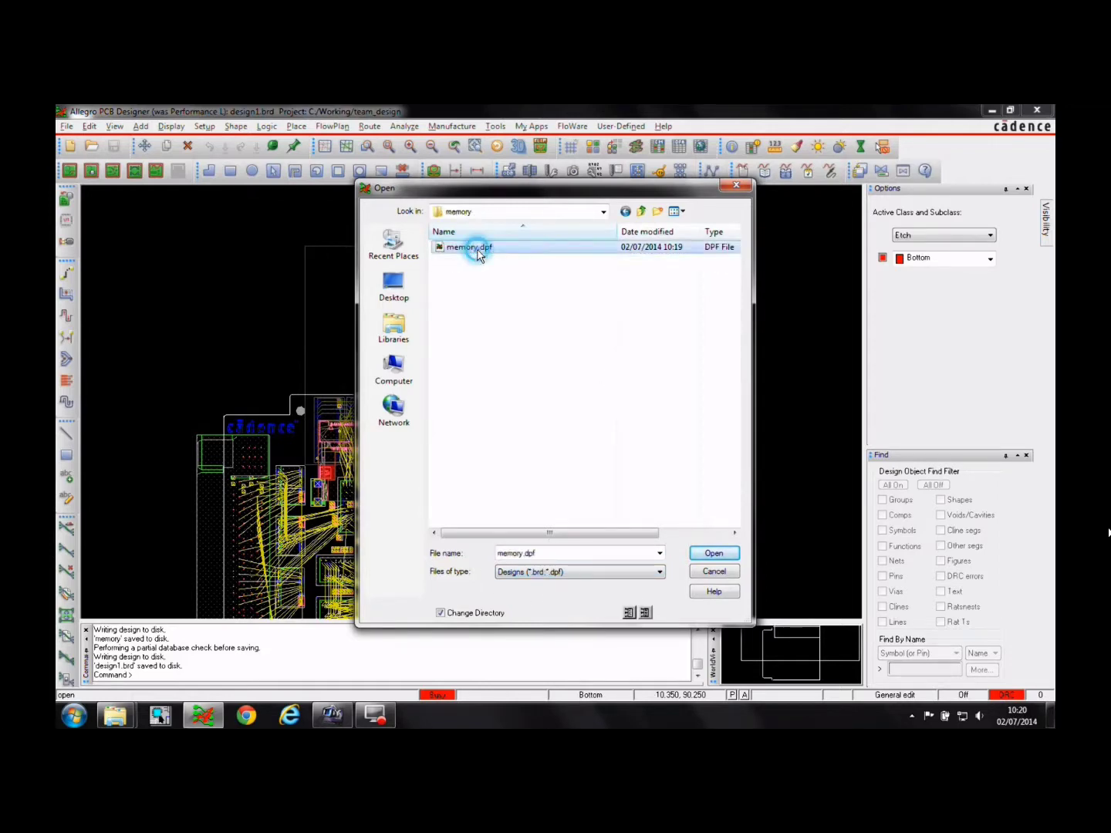
double_click(477, 248)
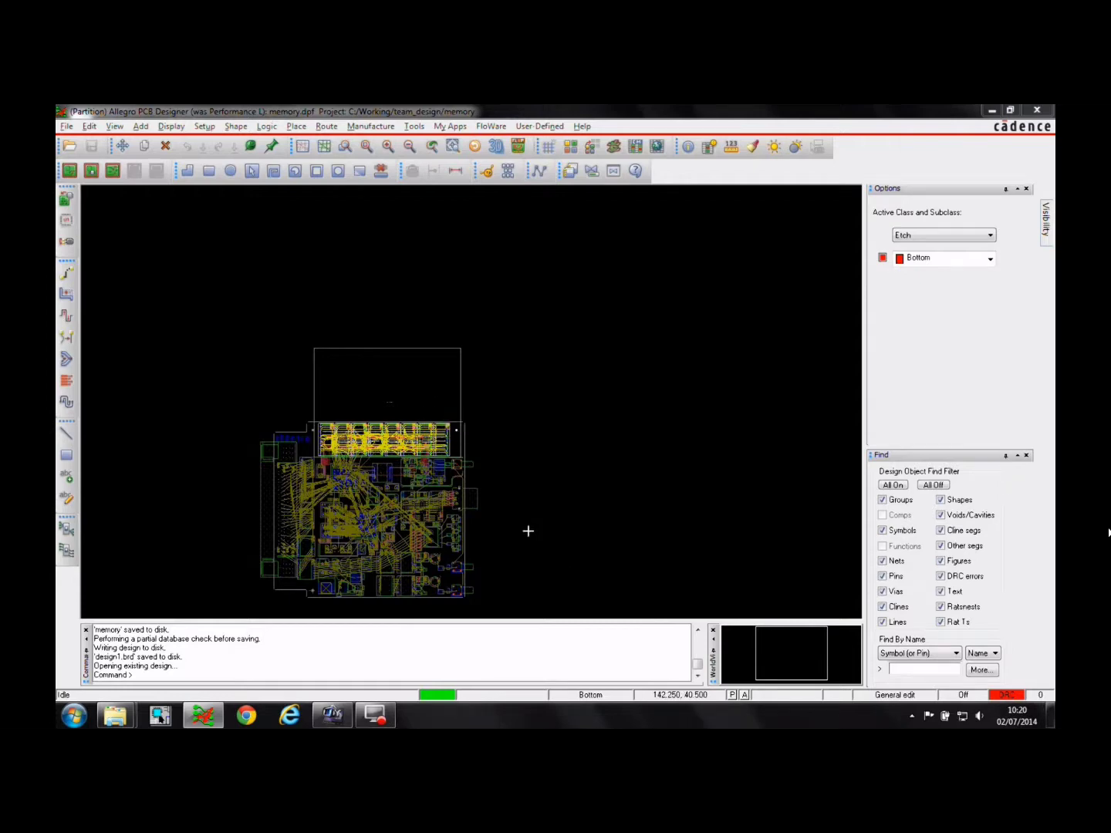
Step: Route the Memory.Ra3 connection between two adjacent memory chips on the Top layer, with Bubble set to Shove preferred
scroll(362, 467, "up", 3)
scroll(350, 405, "down", 1)
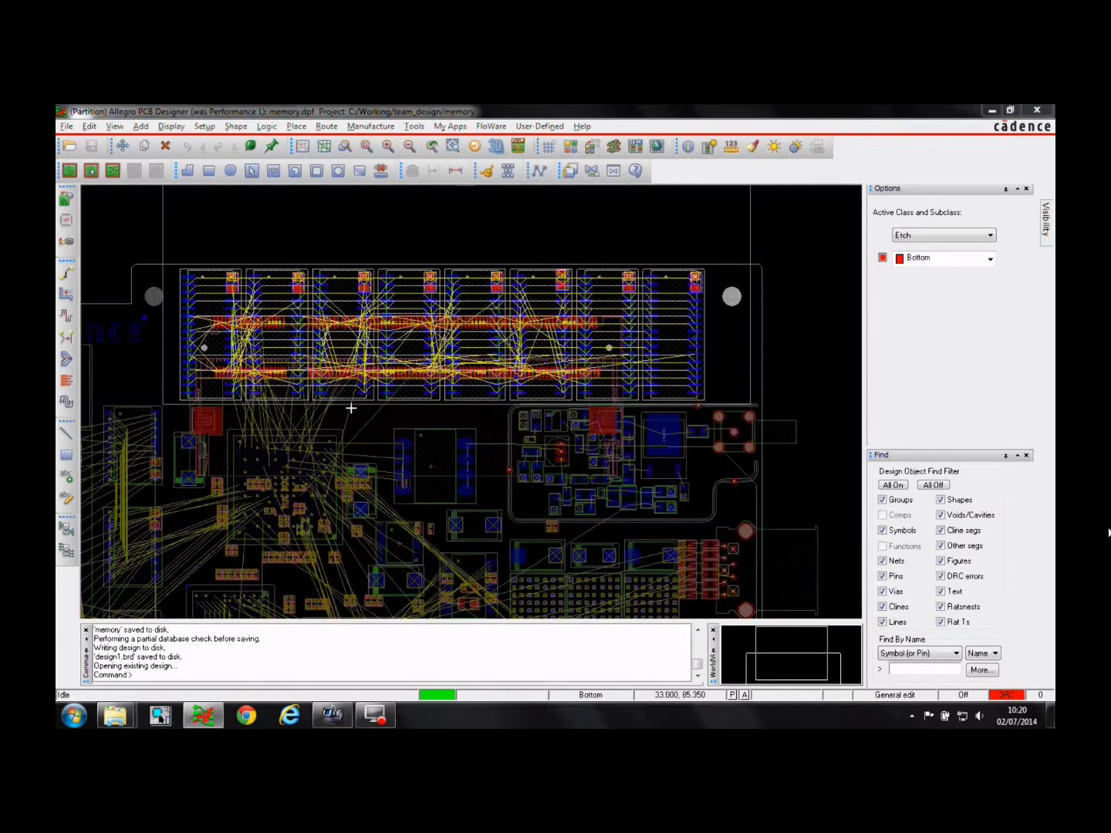
left_click(66, 272)
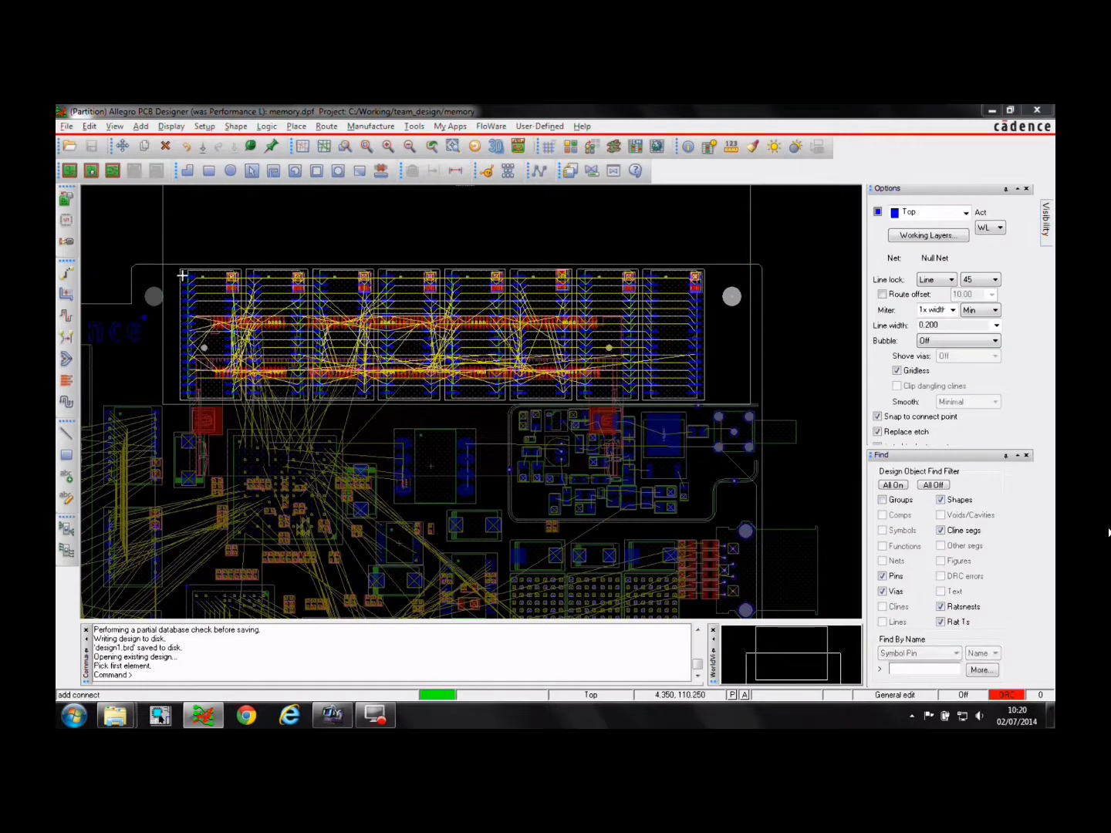
left_click(966, 340)
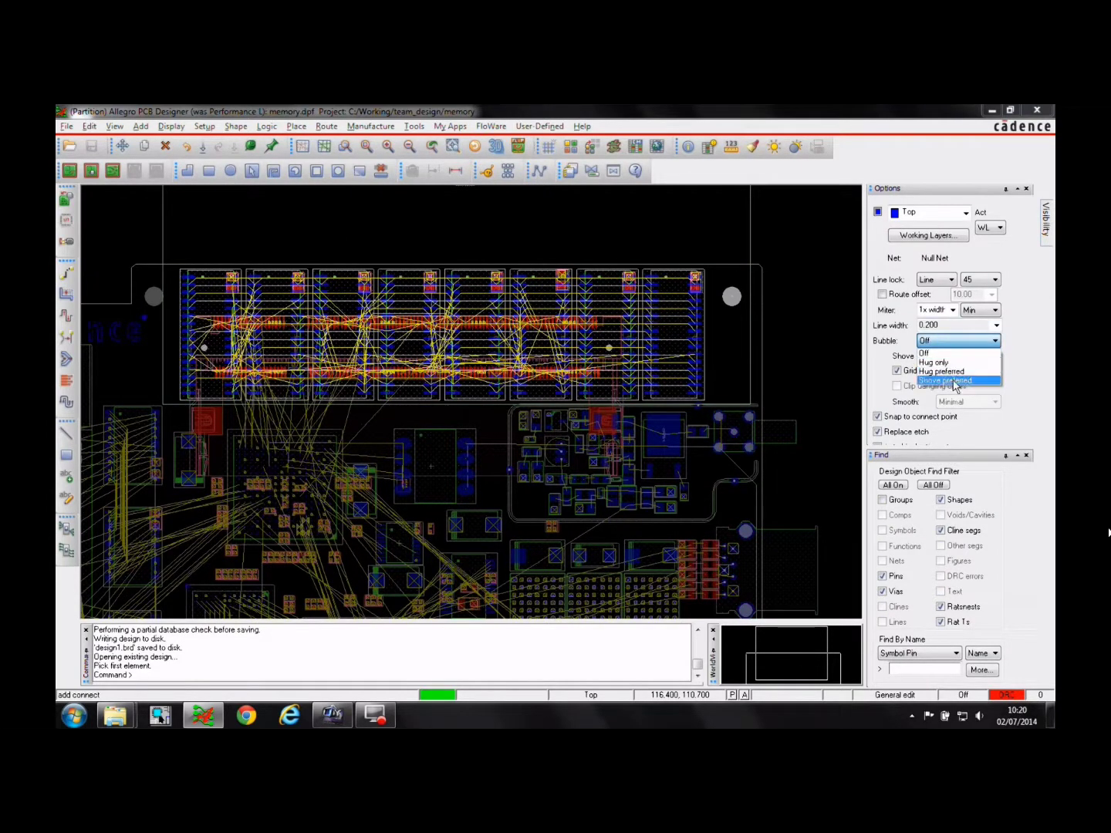
left_click(949, 371)
scroll(422, 347, "up", 3)
left_click(293, 321)
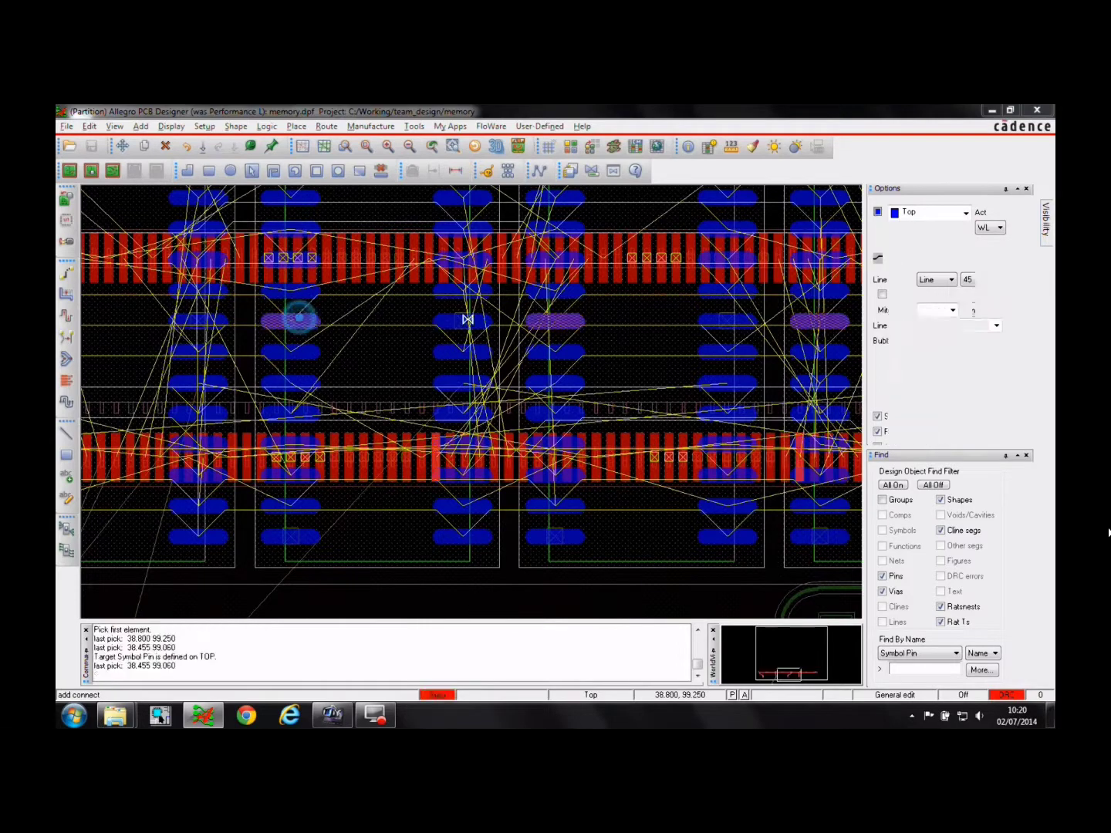
left_click(574, 316)
Step: Route the Memory.Ra2, Memory.Ra1 and Memory.Ra0 connections between the same two memory chips, and finish the Add Connect command
left_click(292, 351)
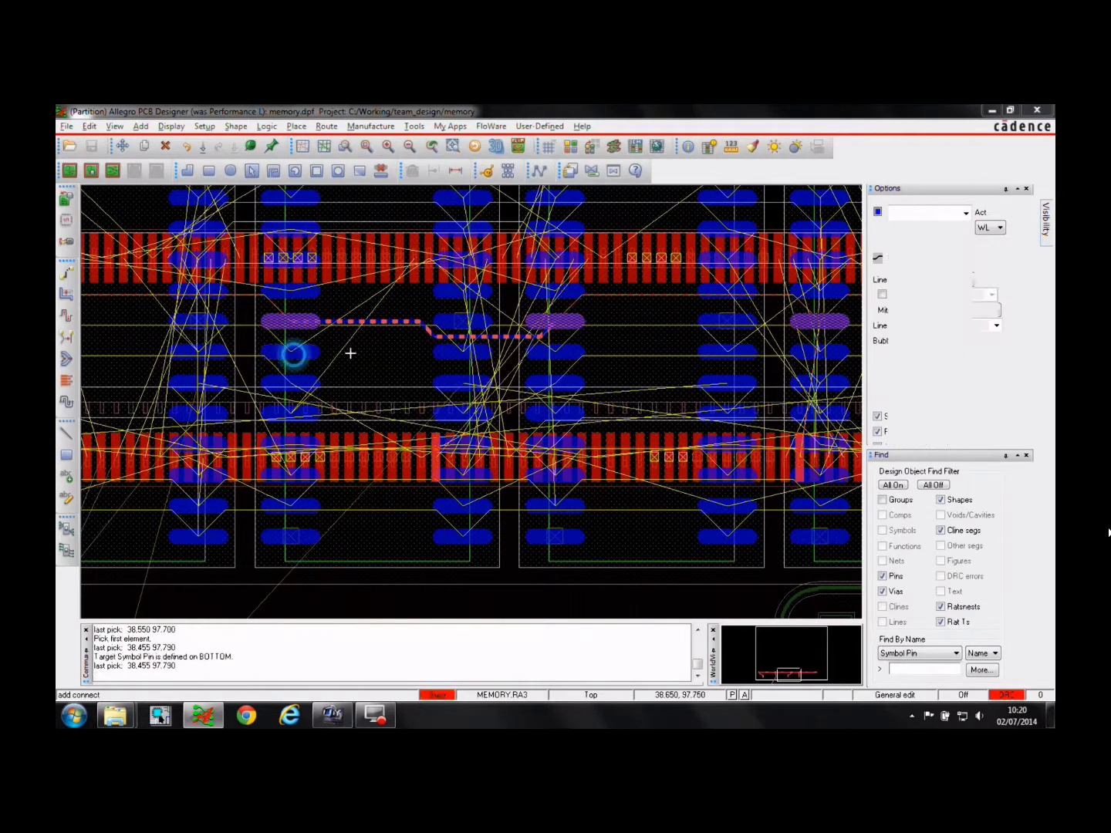
left_click(545, 355)
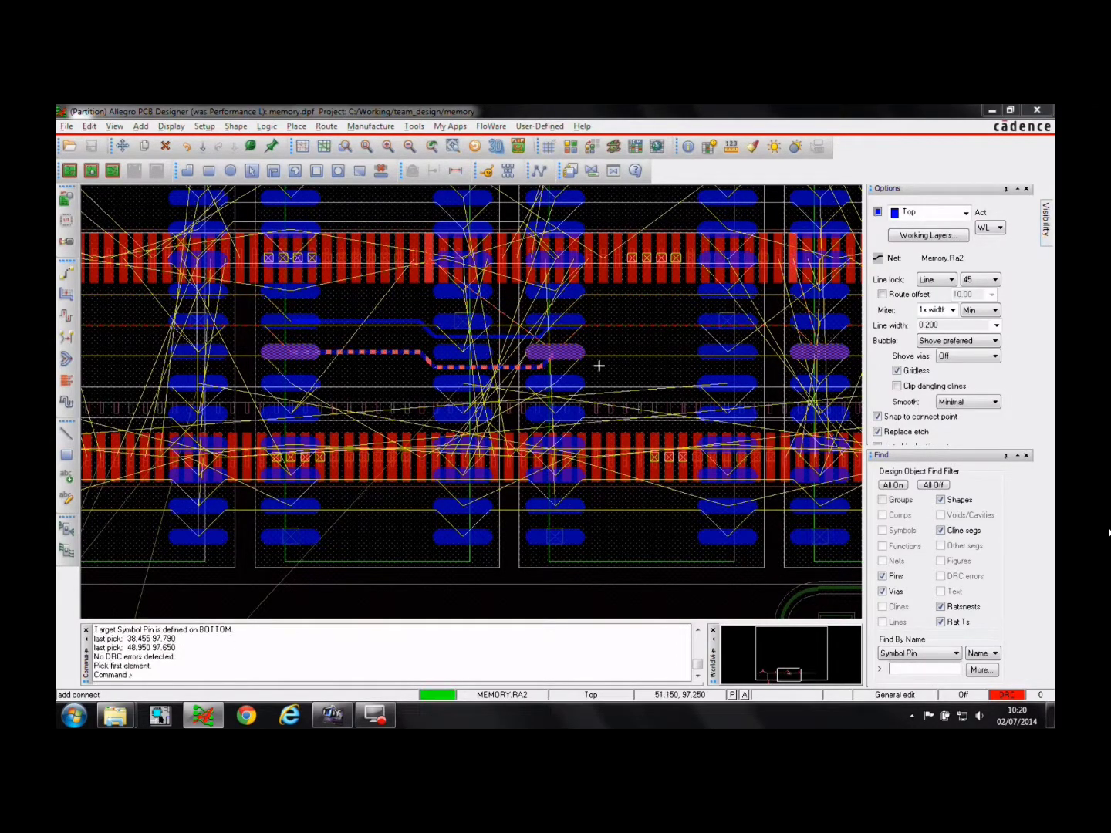
left_click(294, 385)
left_click(549, 384)
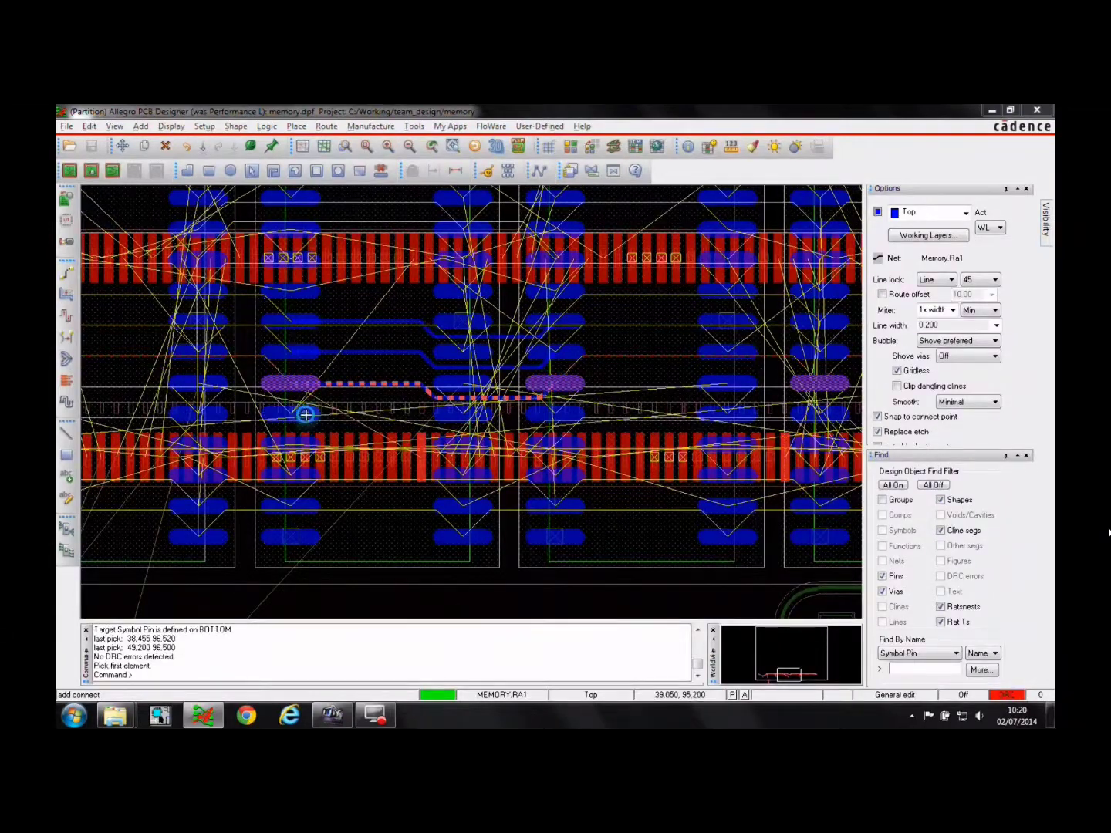
left_click(306, 415)
left_click(548, 415)
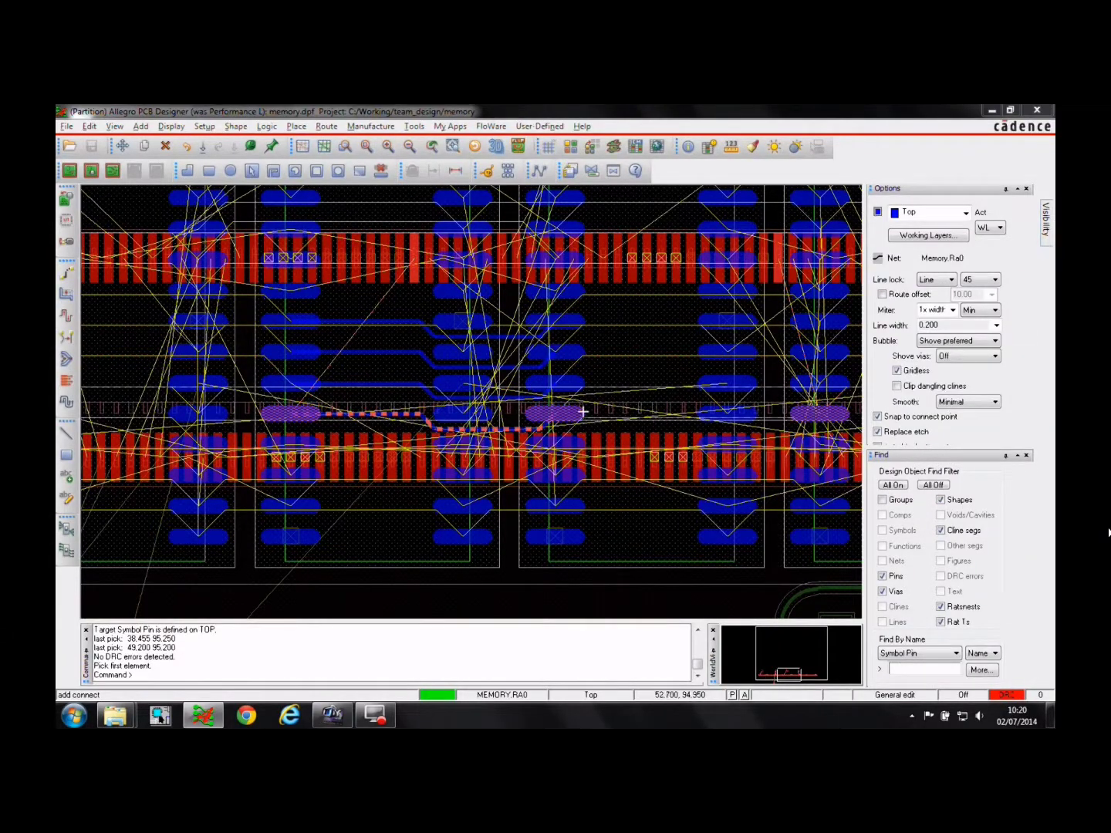
scroll(331, 247, "down", 1)
scroll(323, 235, "down", 1)
right_click(317, 209)
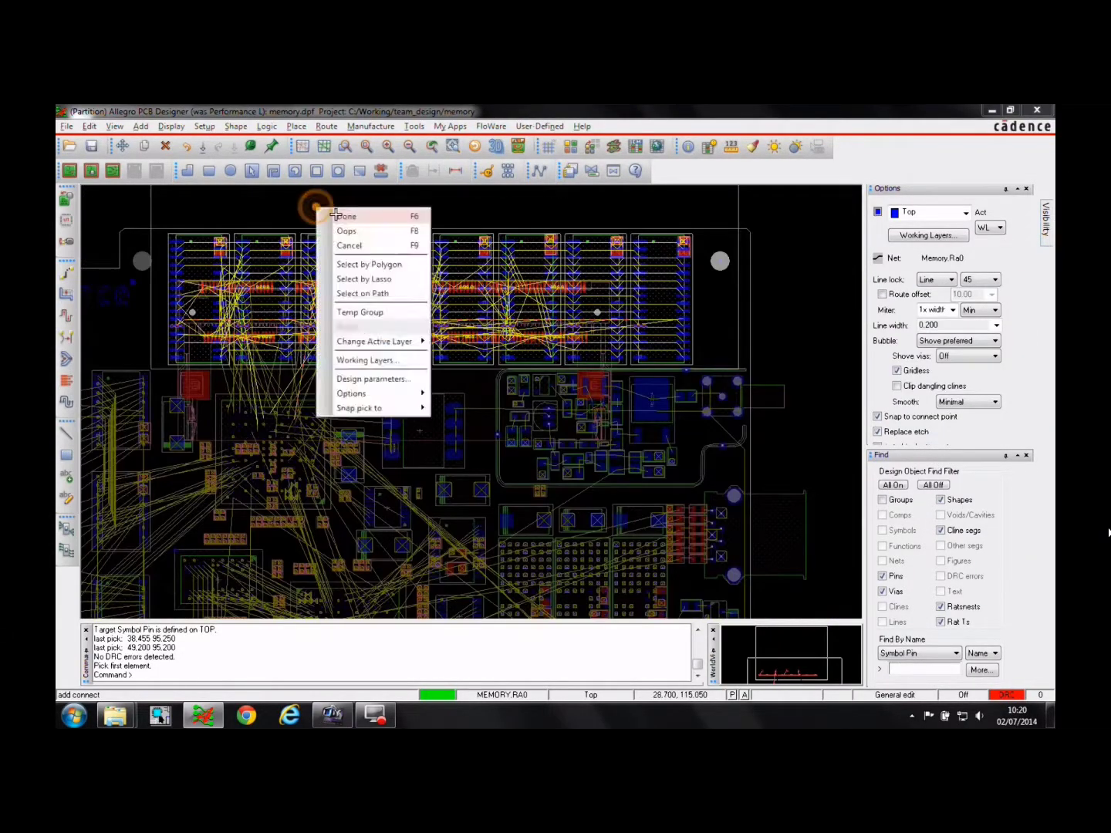
left_click(343, 217)
Step: Save the partition over the existing memory.dpf and reopen the master design C:/Working/team_design/design1.brd
left_click(91, 146)
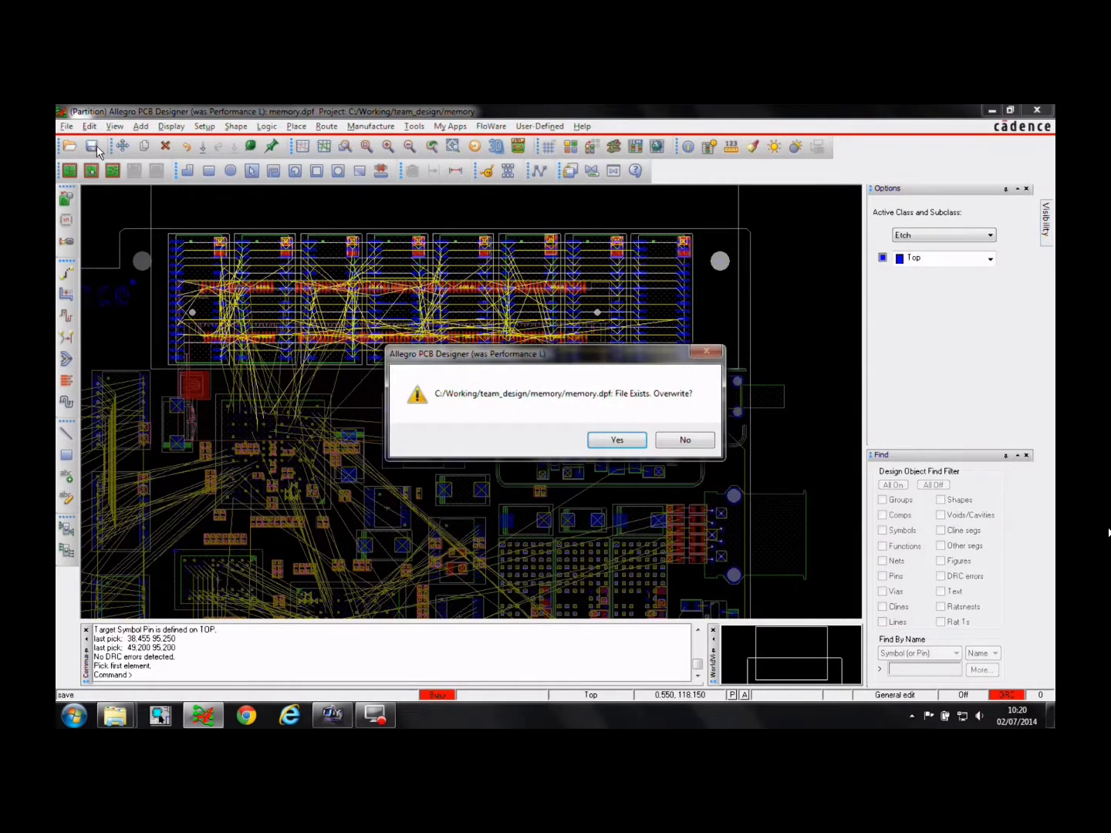
left_click(639, 439)
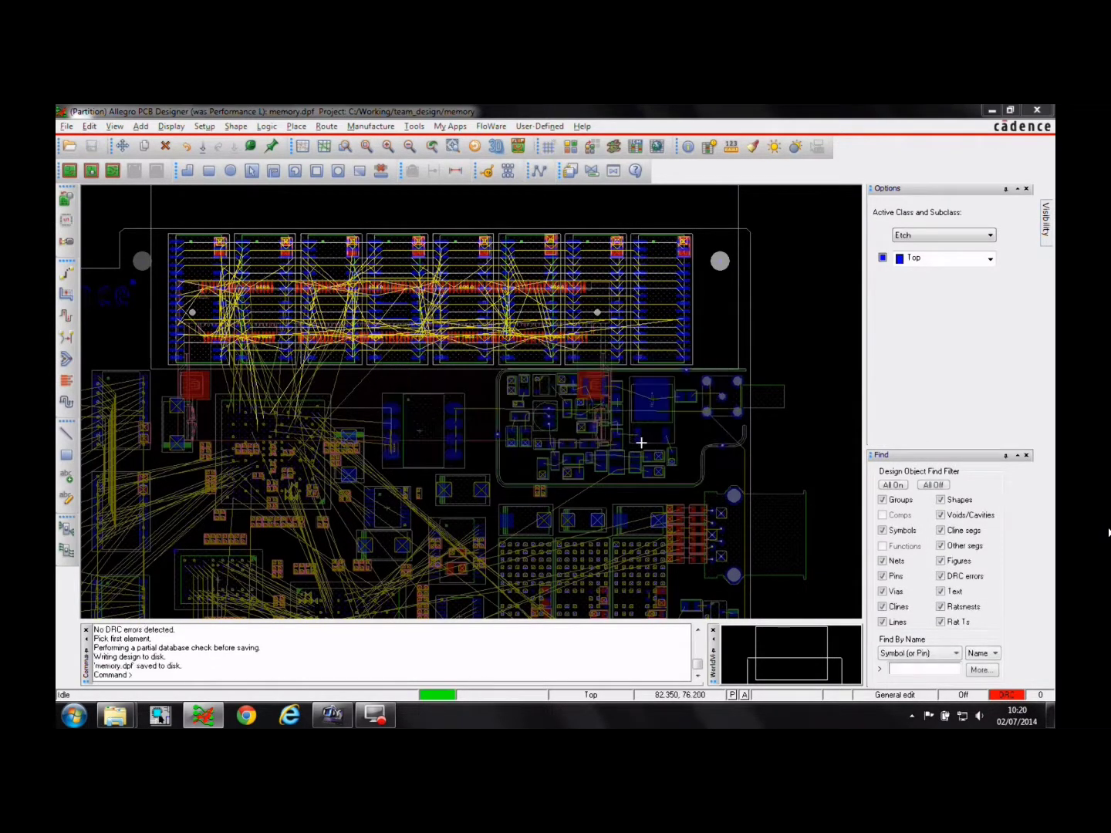
left_click(62, 127)
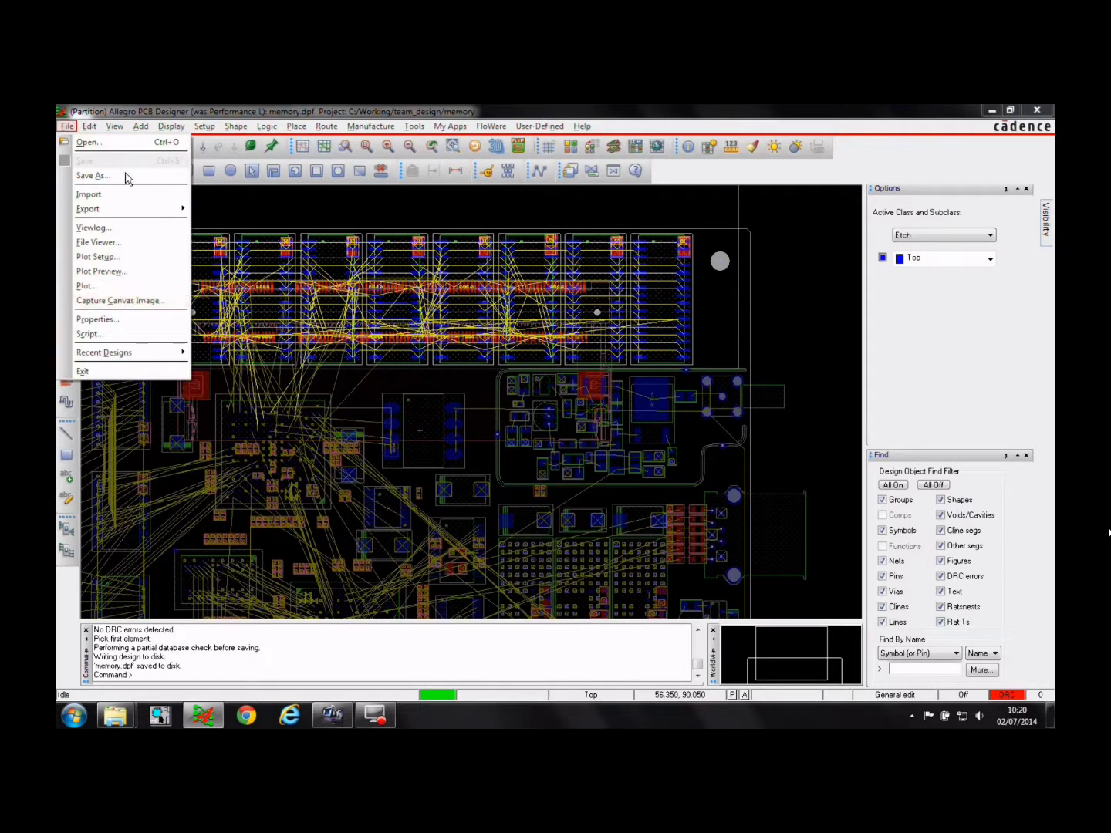
mouse_move(142, 352)
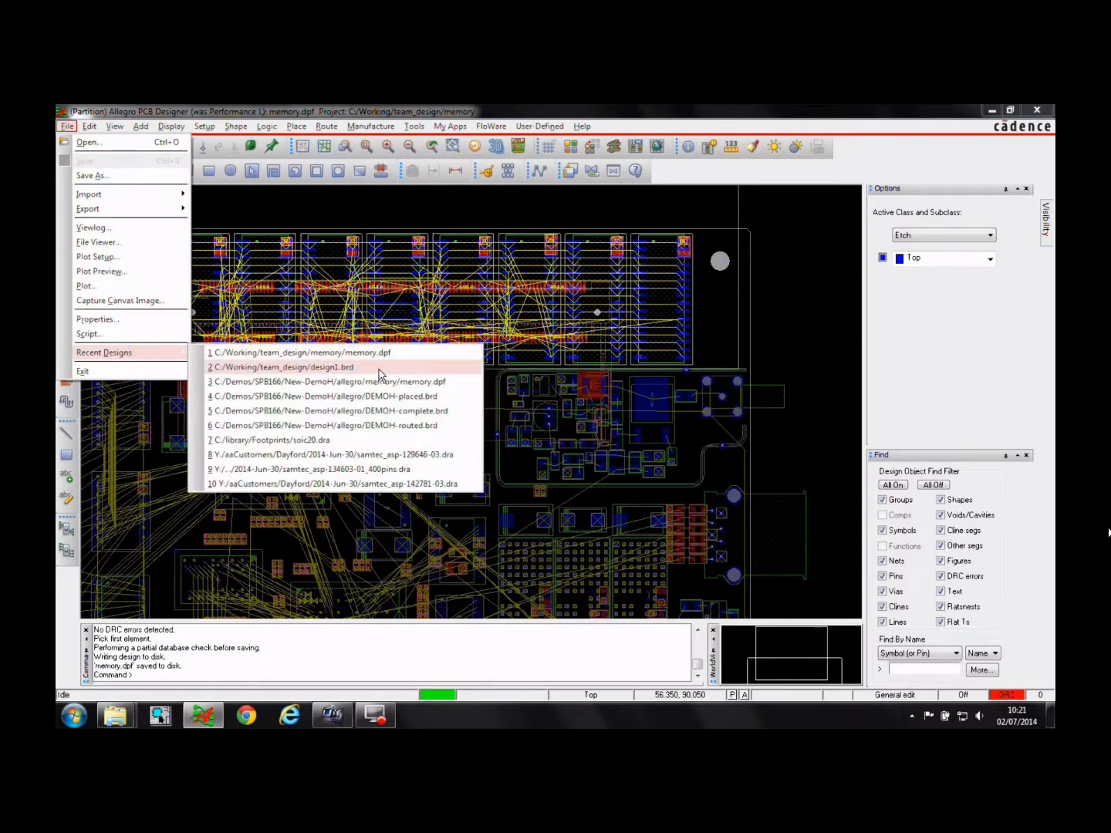
left_click(310, 367)
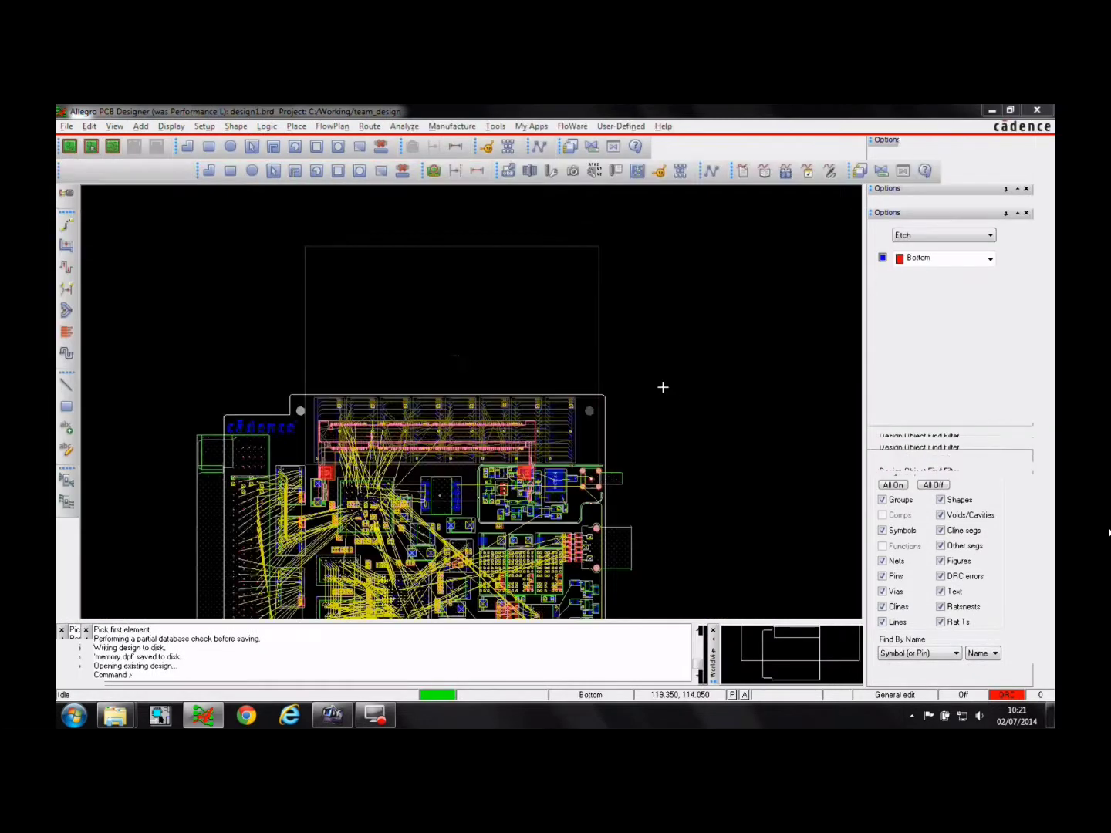
Step: Import the MEMORY partition through the Workflow Manager, denying the Outlook e-mail request, and check the imported traces between the memory chips
left_click(297, 128)
mouse_move(316, 286)
left_click(462, 299)
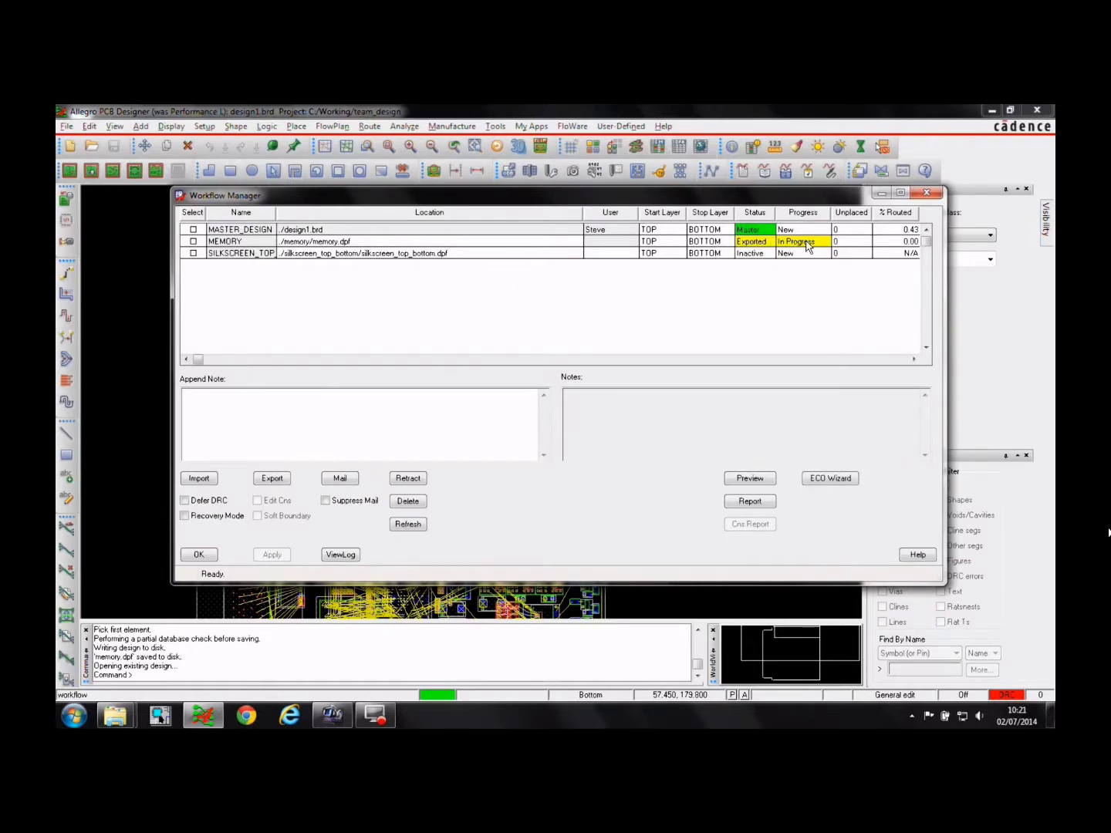
left_click(192, 242)
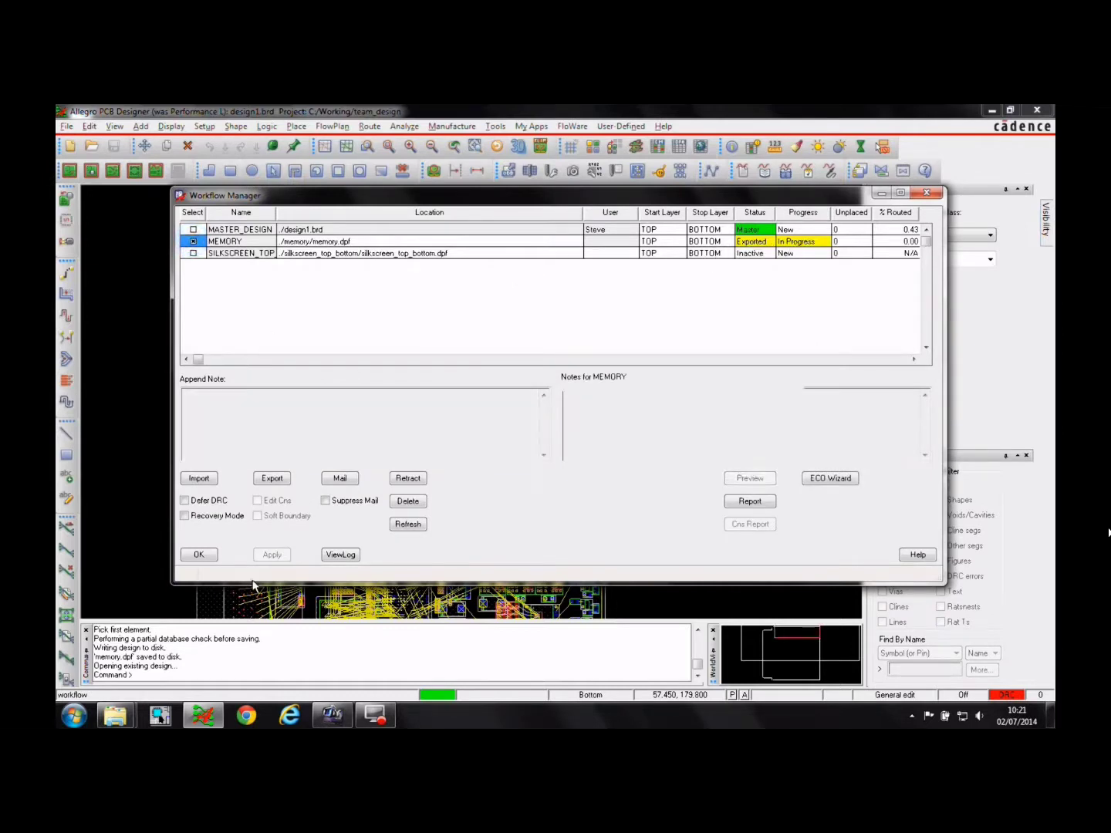
left_click(201, 479)
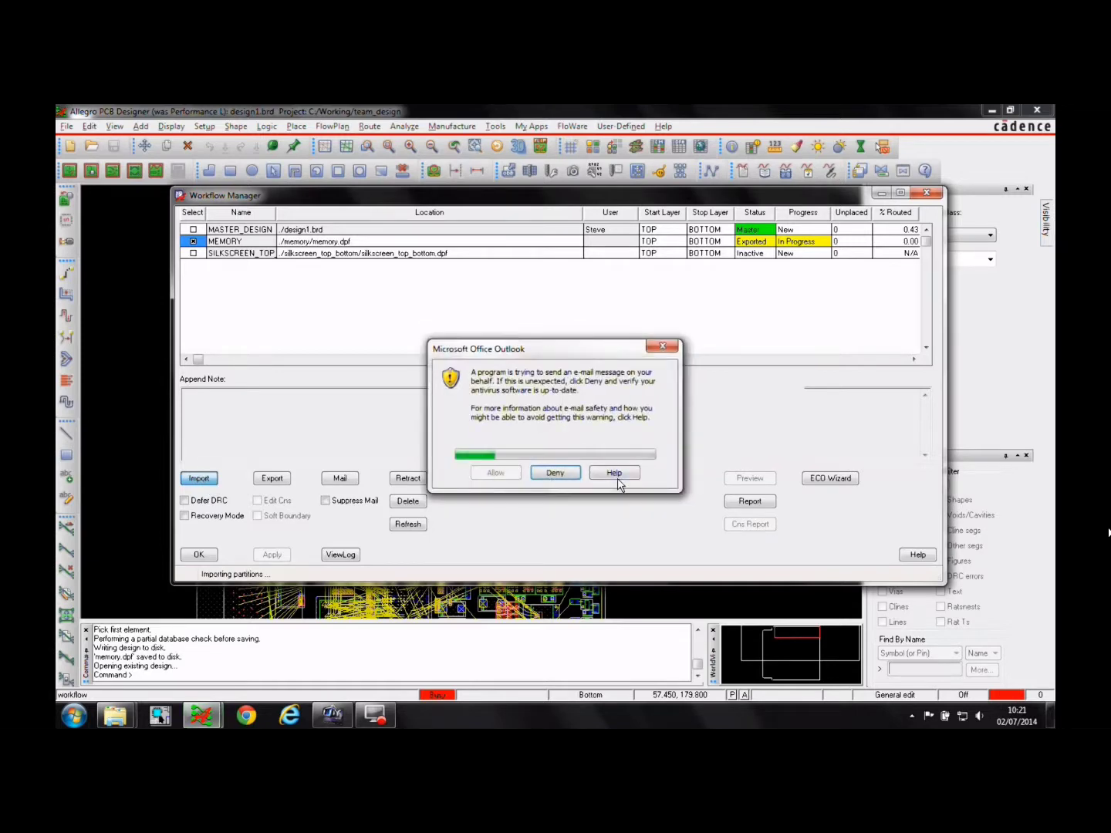
left_click(555, 474)
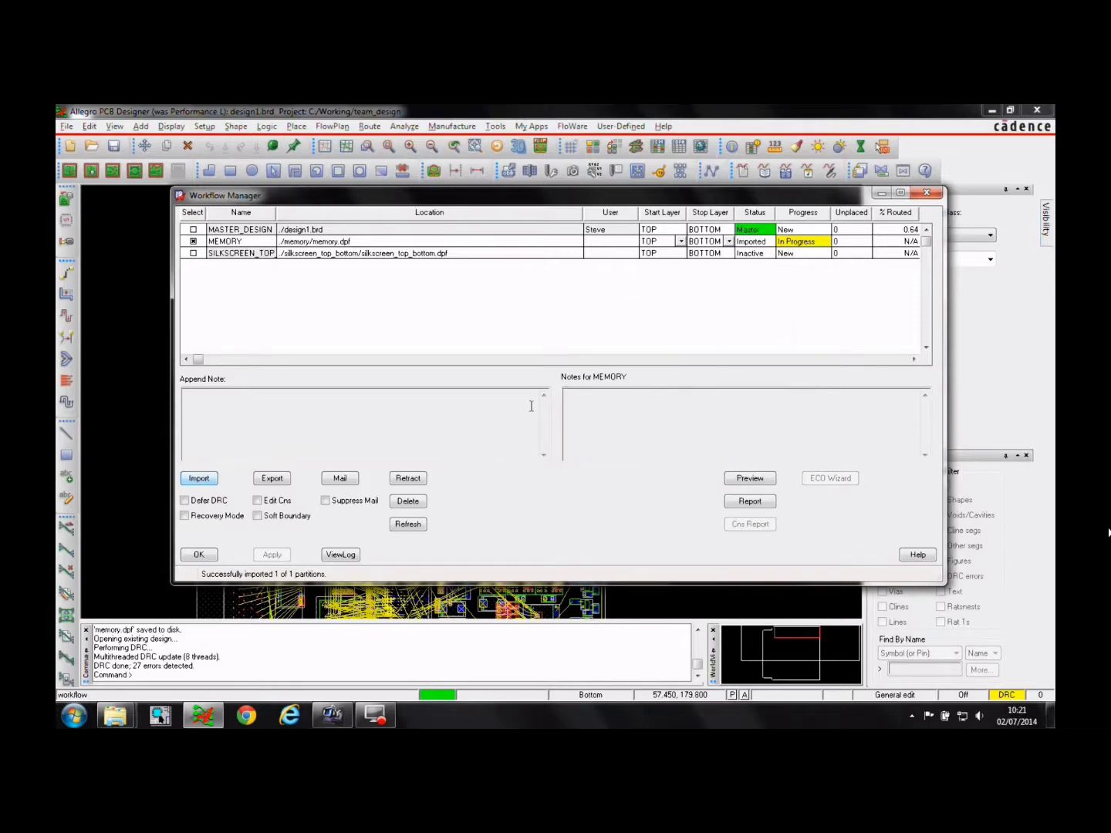
left_click(210, 556)
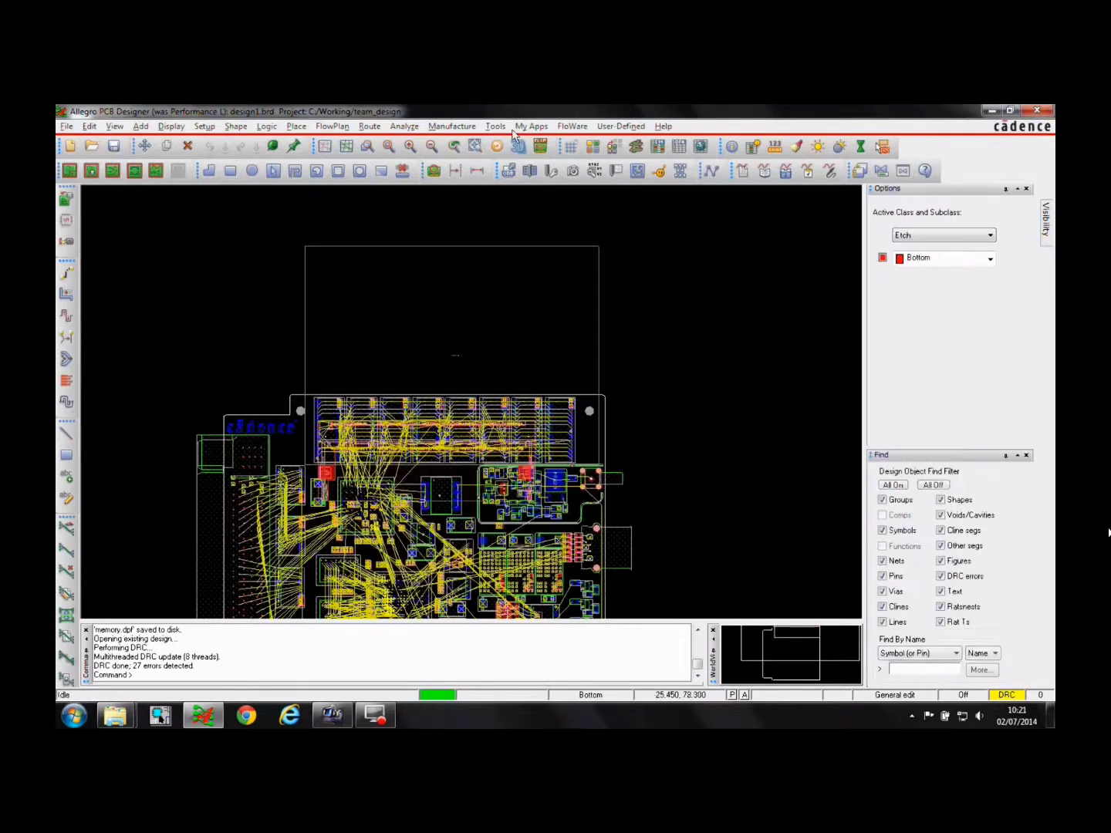
scroll(191, 363, "up", 3)
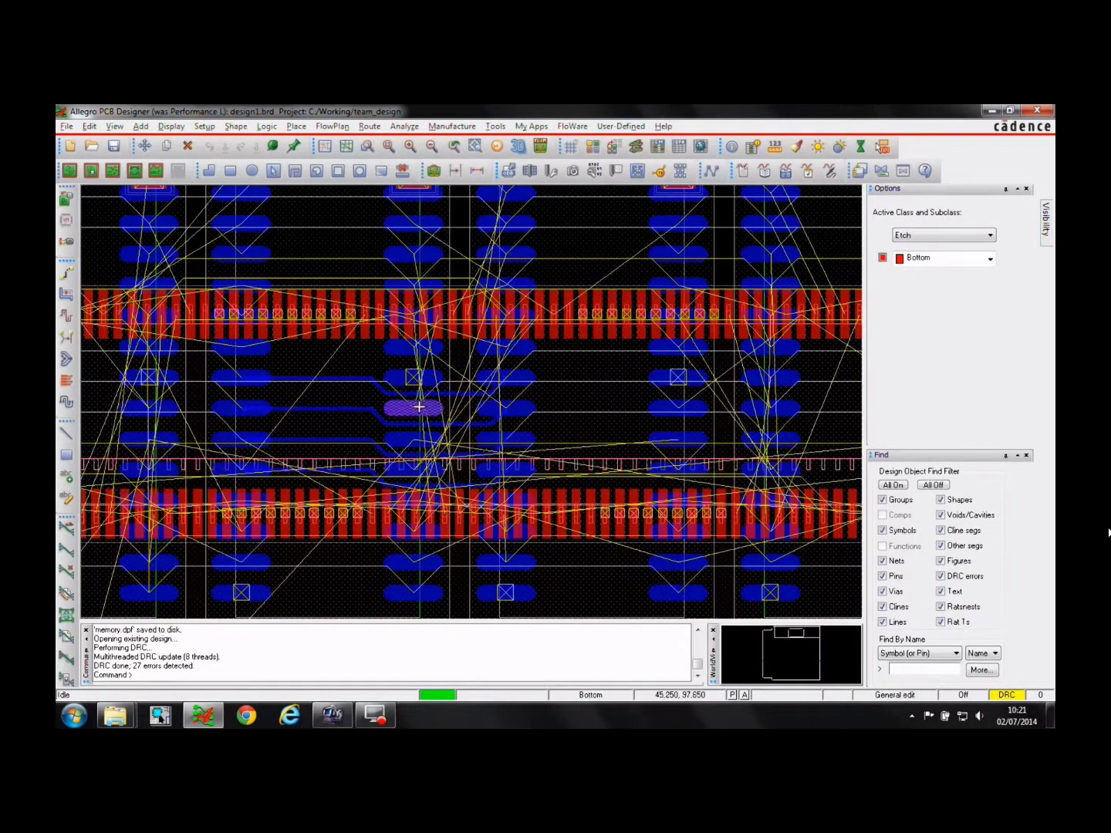
mouse_move(421, 406)
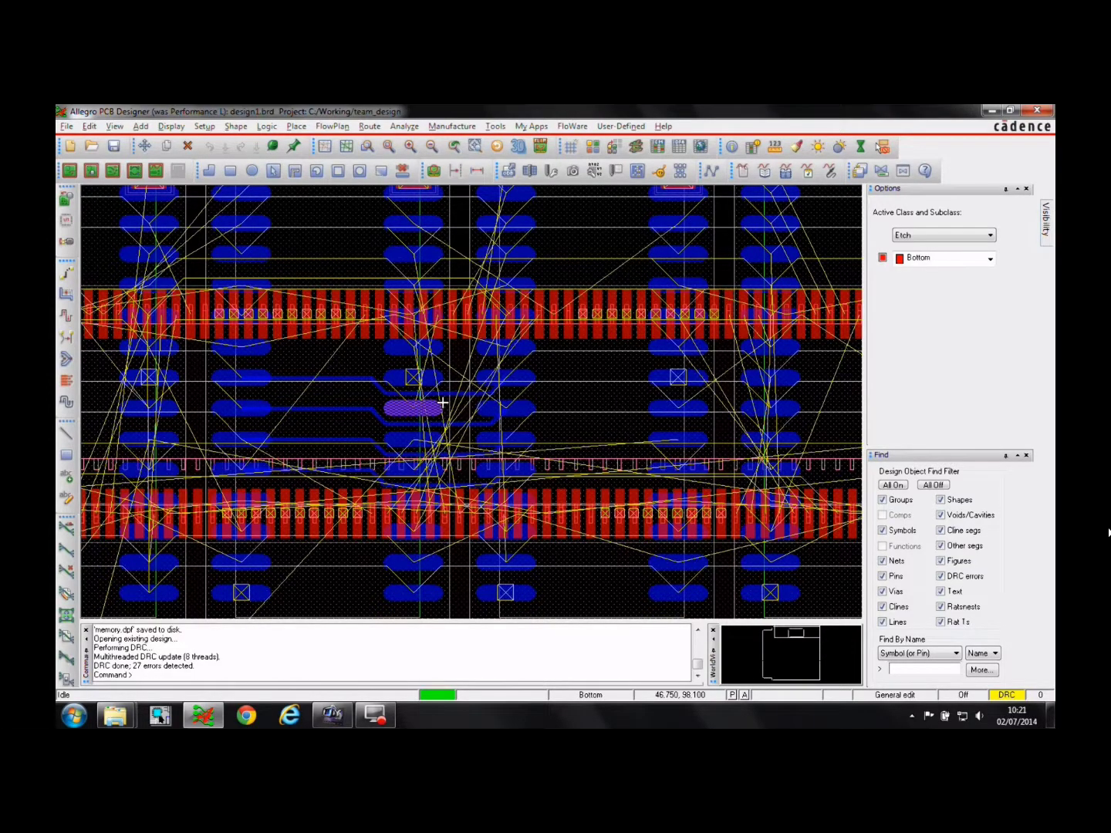